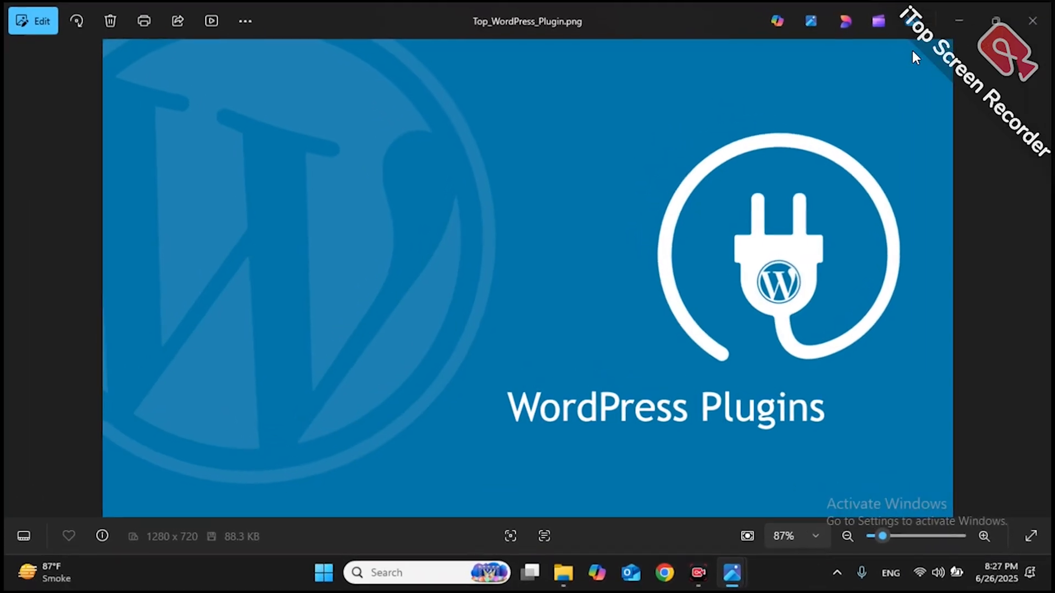
Step: Put away the WordPress Plugins title image and read the plugin definition in wordpress-plugin-definition.webp
click(963, 22)
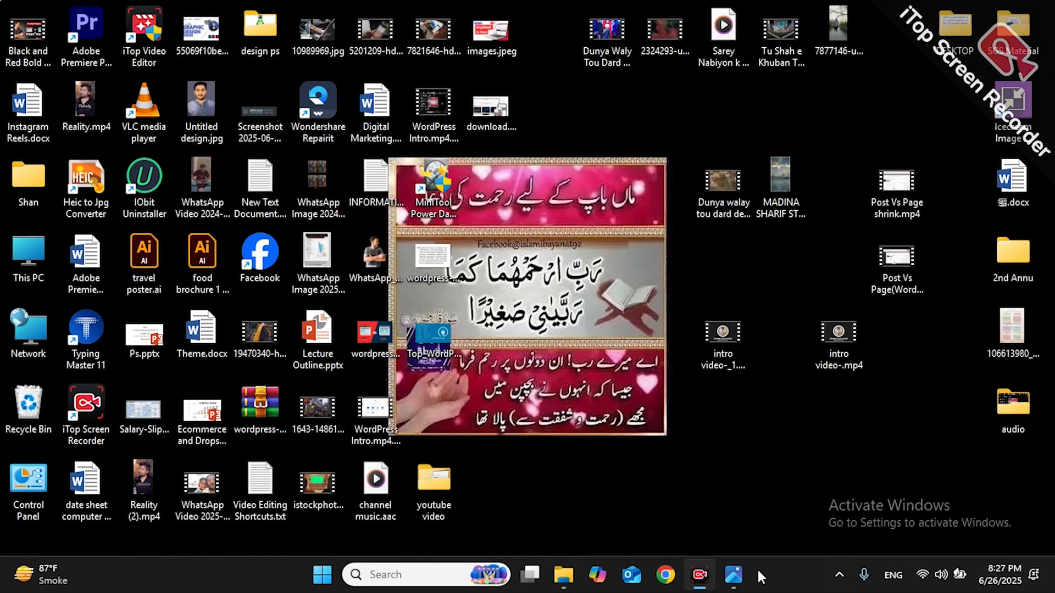
mouse_move(733, 577)
click(715, 512)
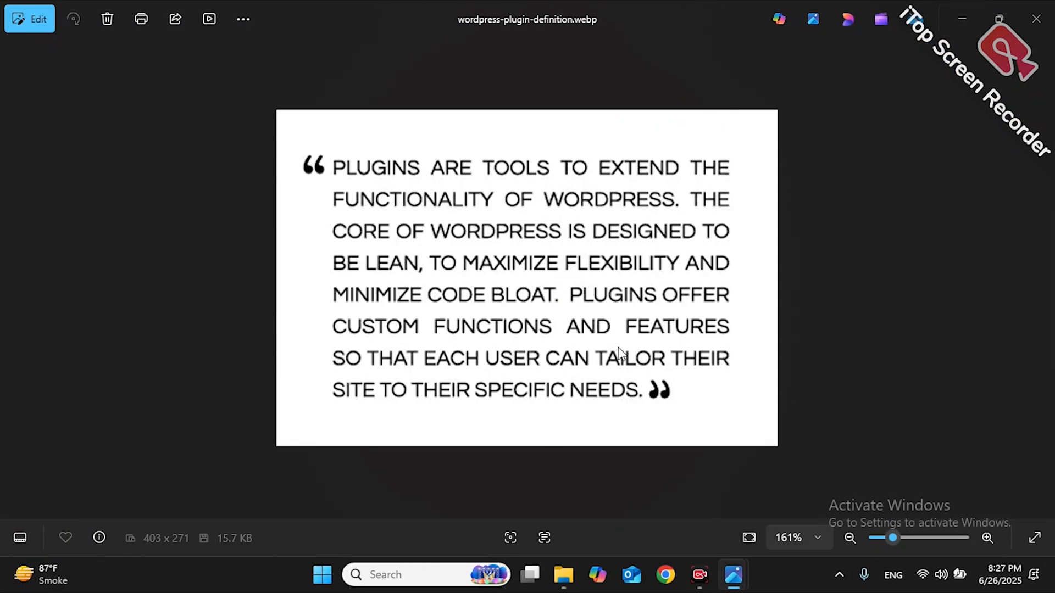
scroll(618, 347, up, 3)
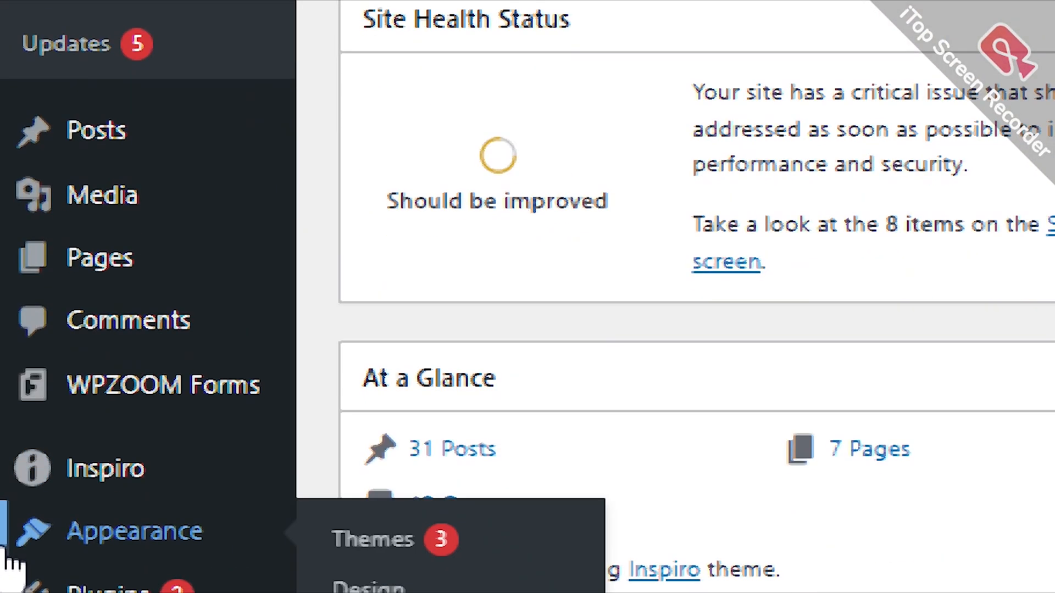
Step: In the WordPress dashboard, review the list of installed plugins and open the plugin search on the Add Plugins page
mouse_move(150, 446)
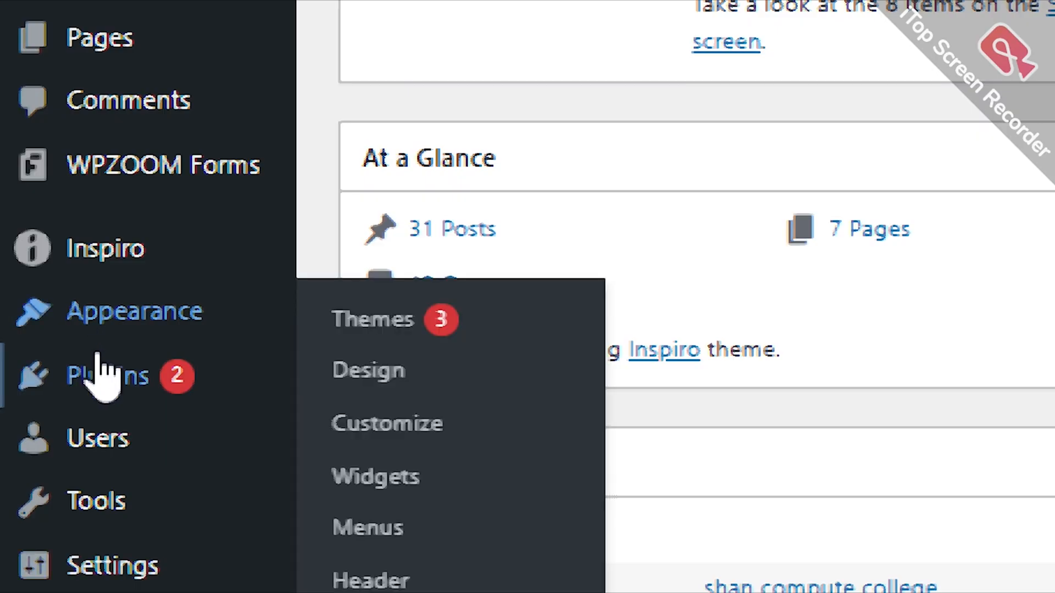
mouse_move(103, 372)
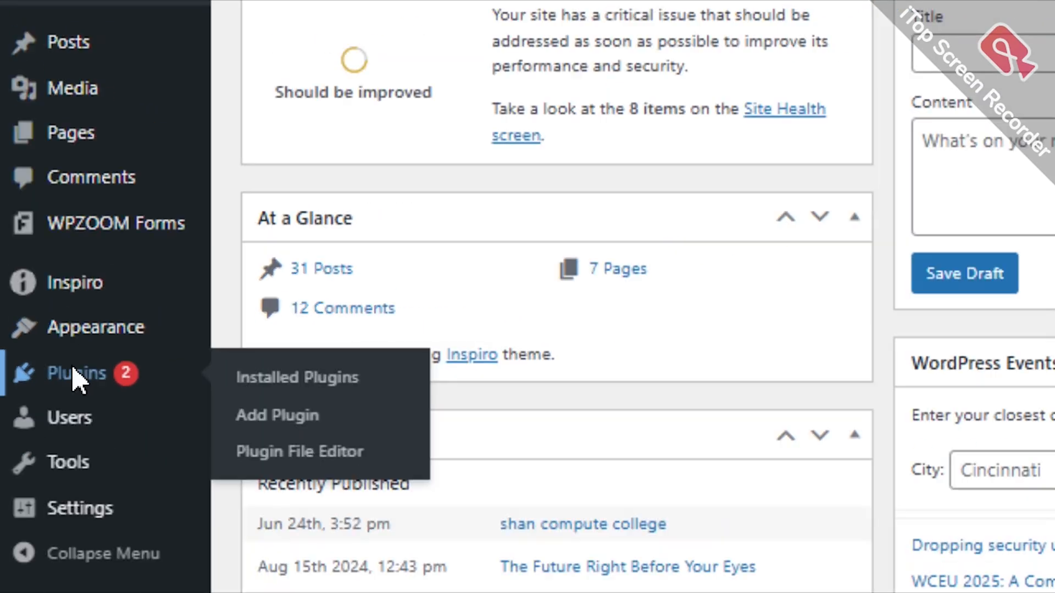
click(103, 374)
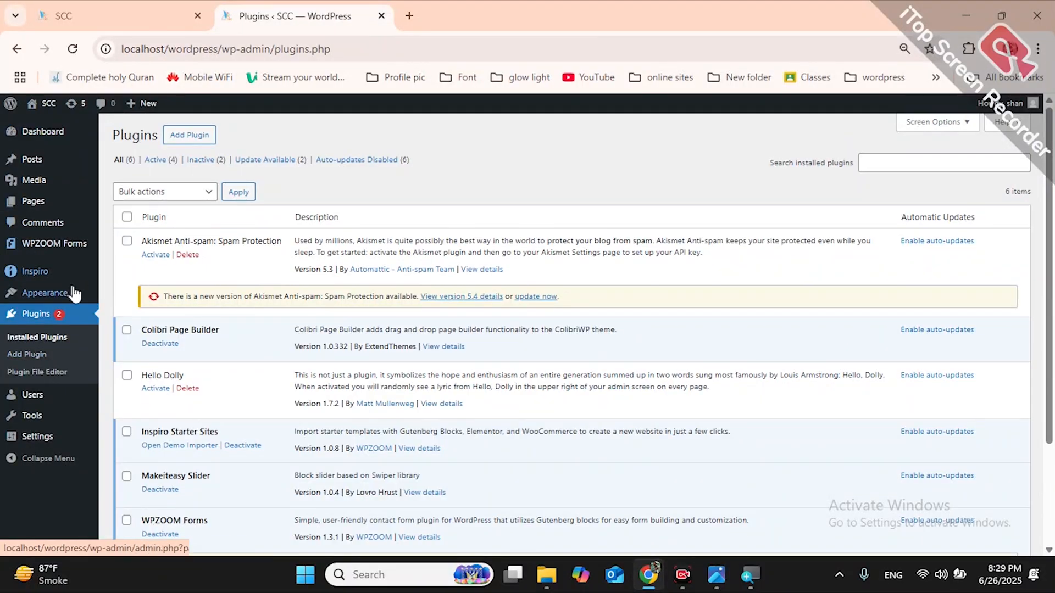
scroll(571, 335, down, 3)
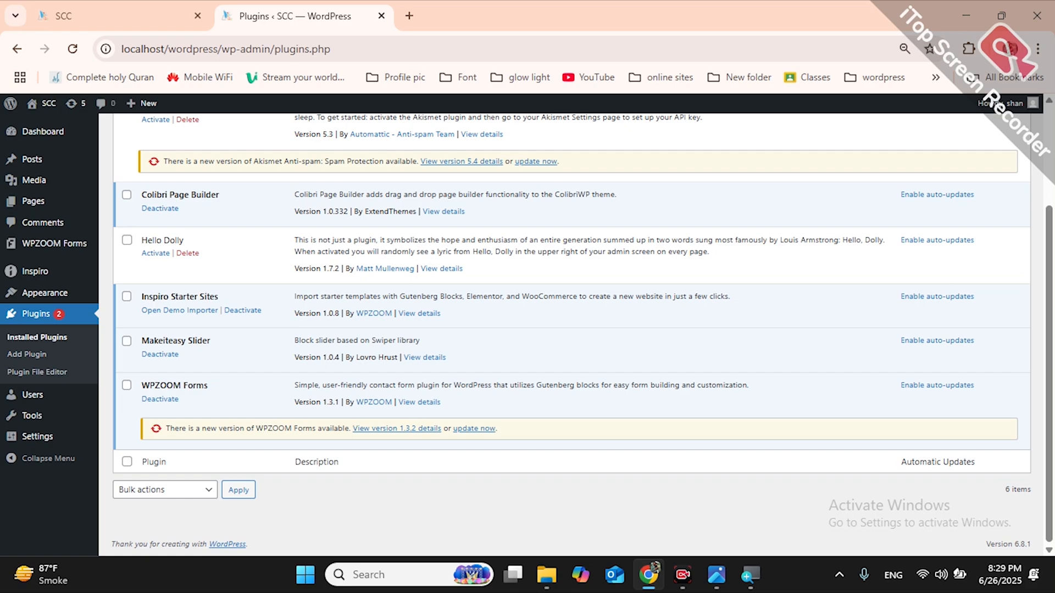
scroll(164, 225, up, 5)
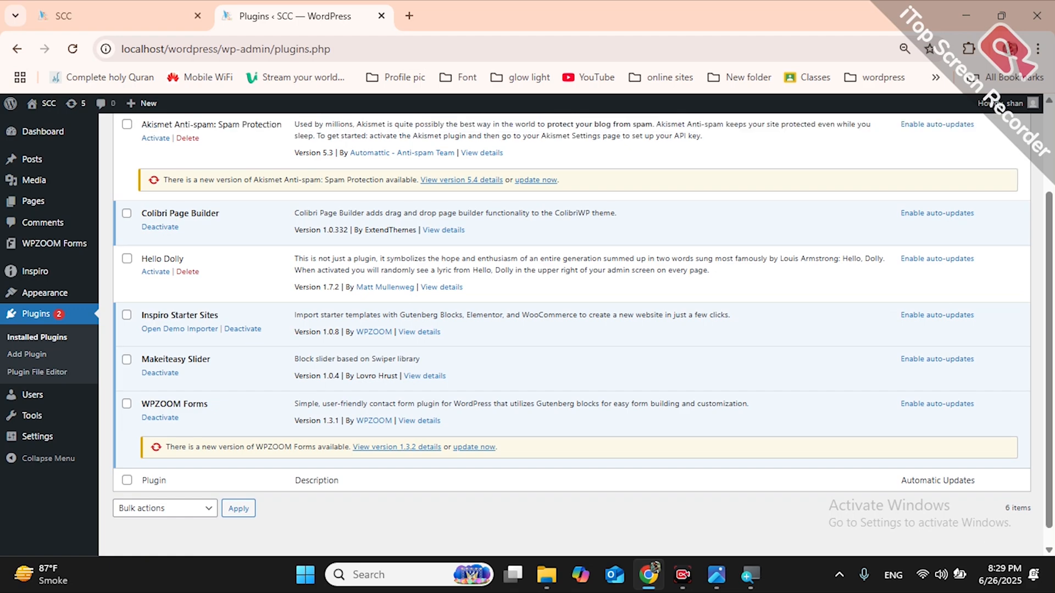
click(192, 142)
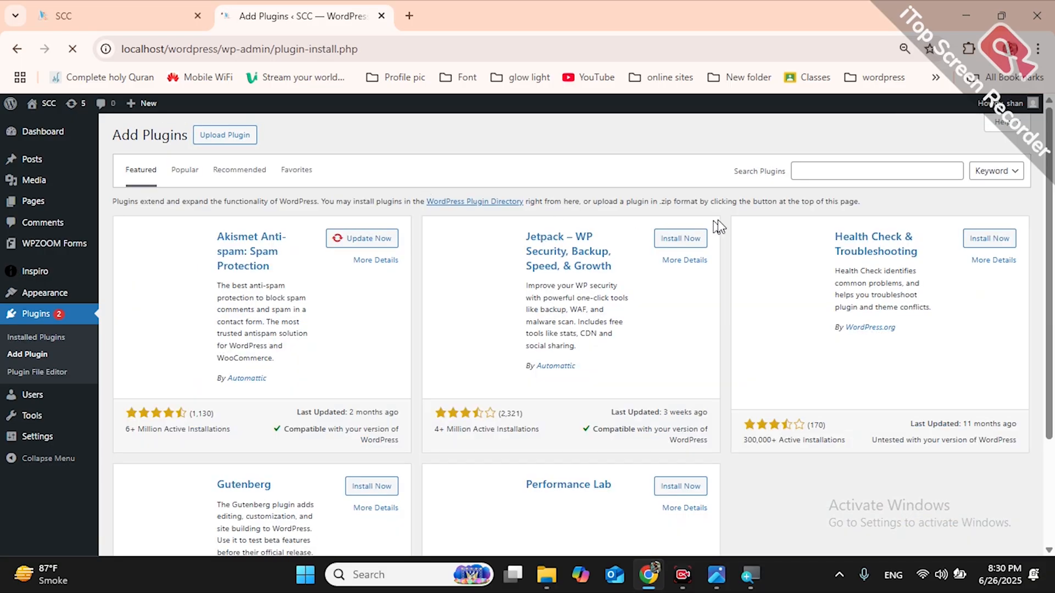
click(847, 171)
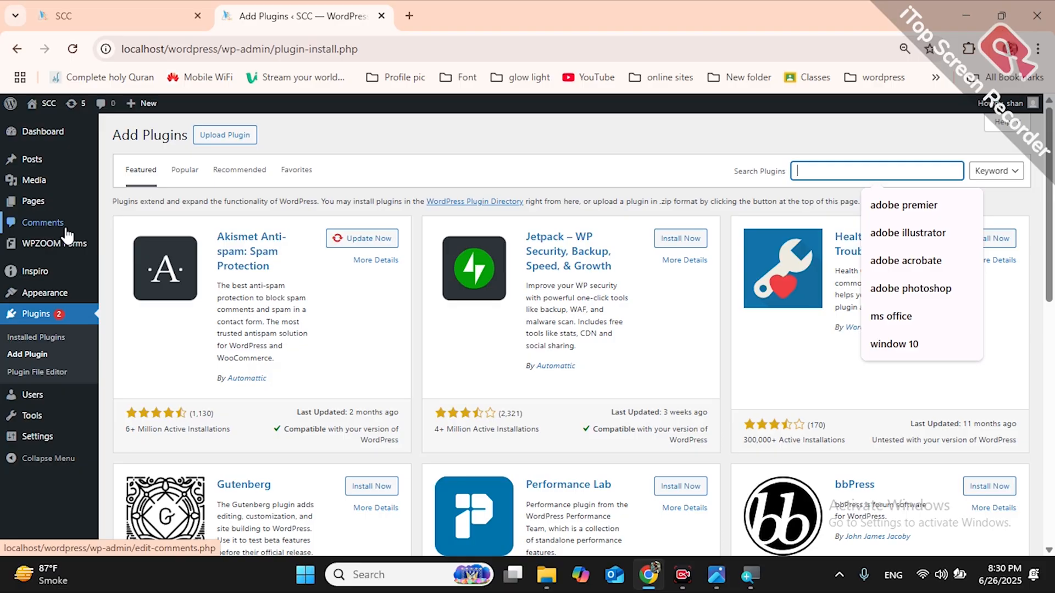
Step: Look through the list of all pages, view the SHAN COMPUTER LAB page in the editor and return to the list
mouse_move(9, 204)
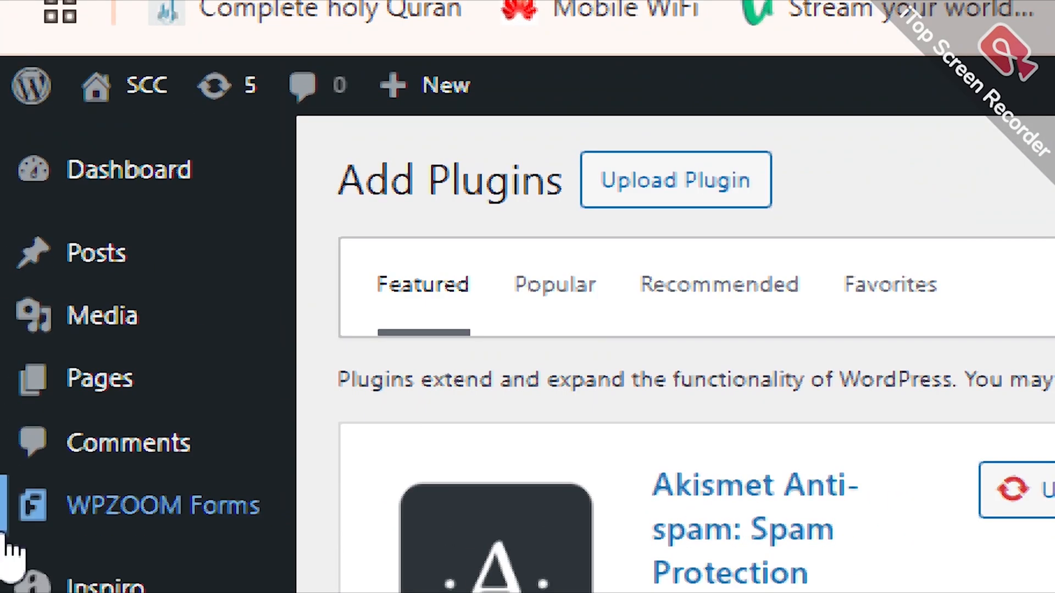
mouse_move(100, 381)
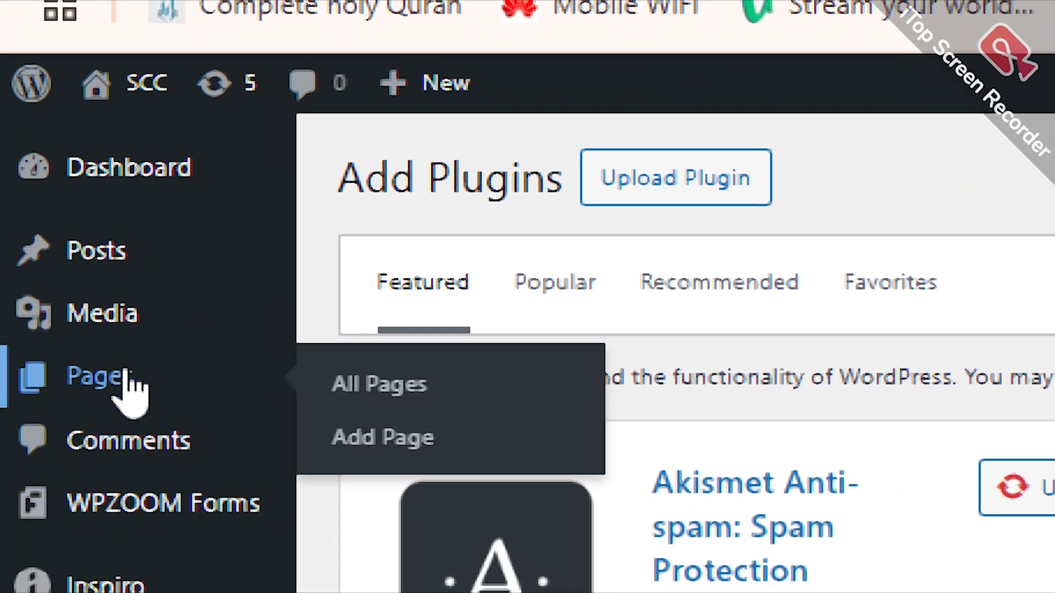
click(336, 387)
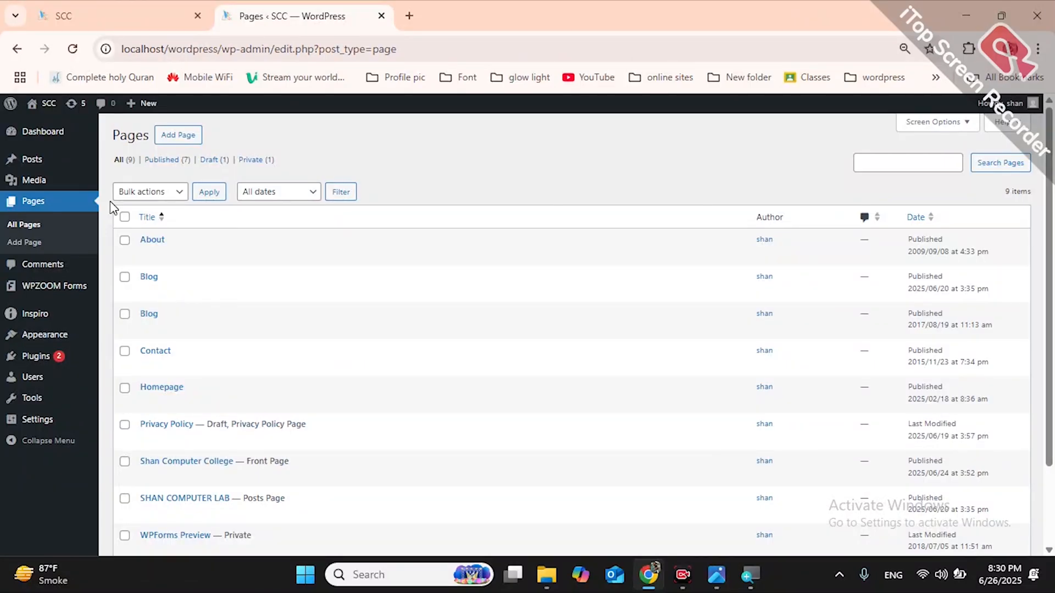
scroll(242, 354, down, 2)
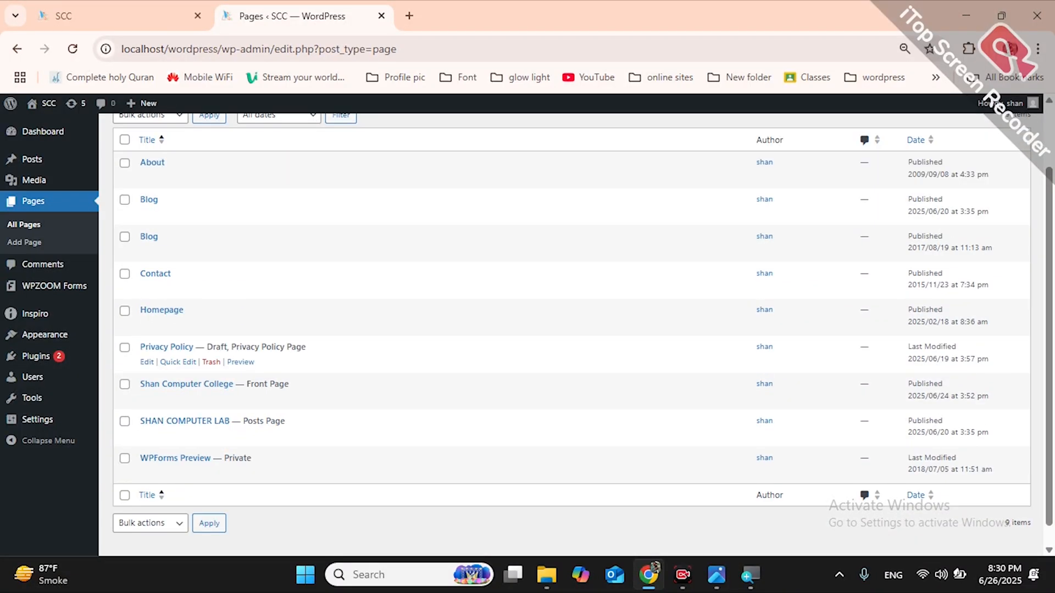
scroll(242, 351, down, 1)
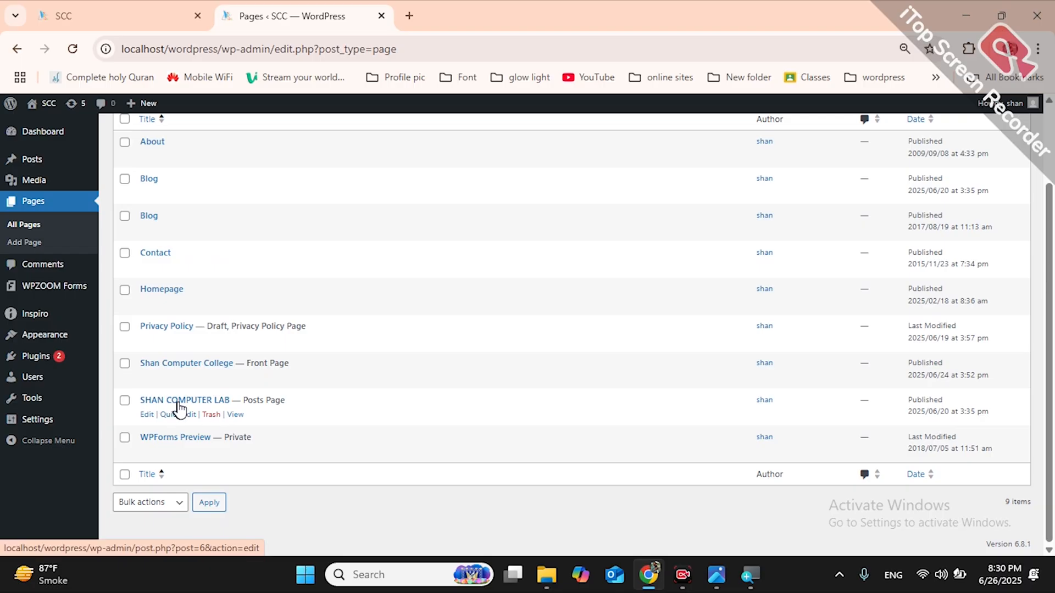
click(149, 416)
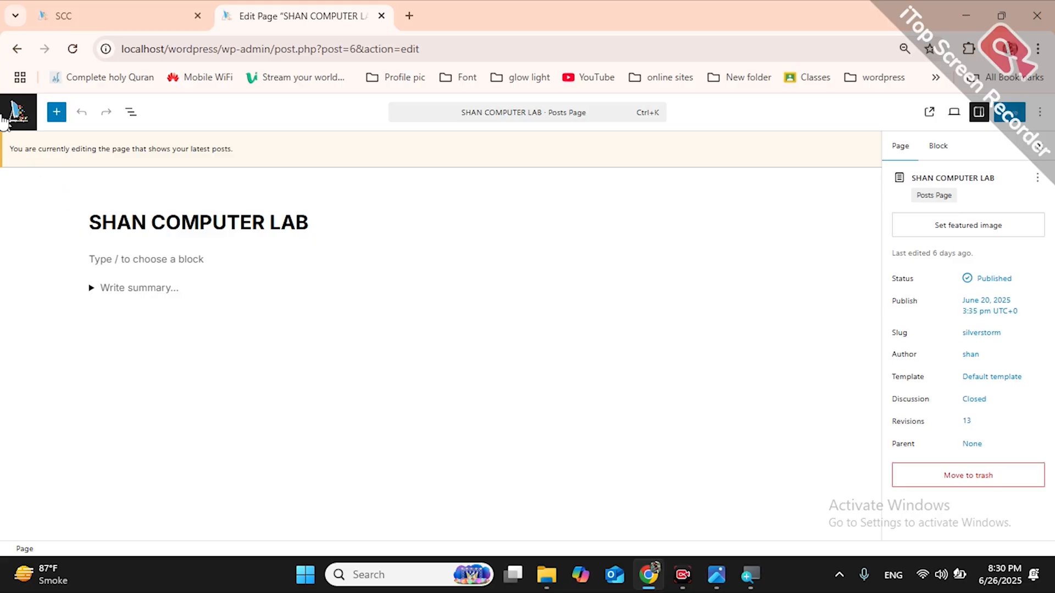
click(24, 49)
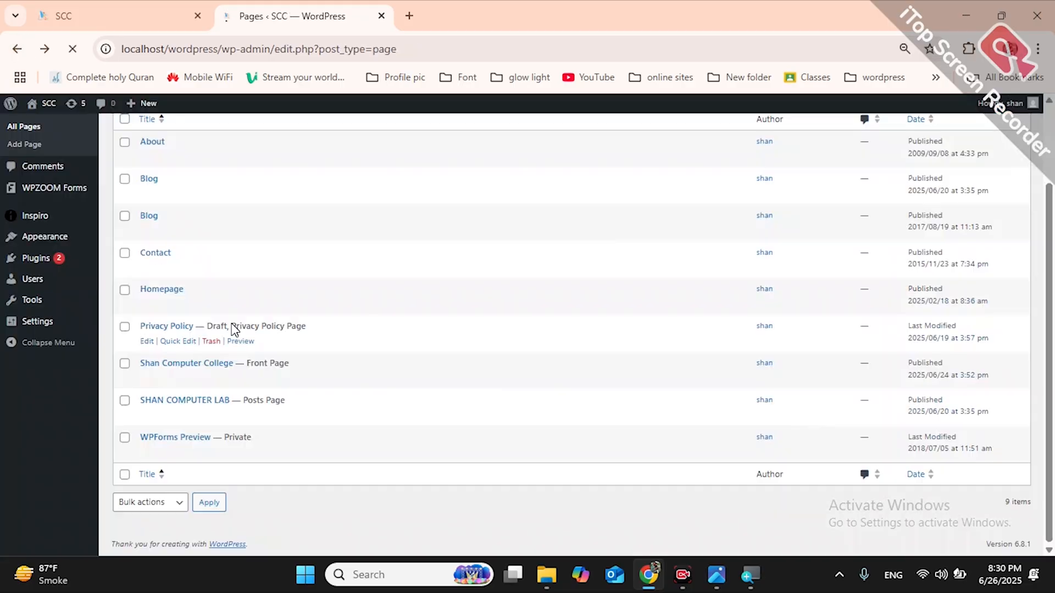
Step: Open the Contact page in the editor, examine its layout from heading to map code, and return to the pages list
click(147, 268)
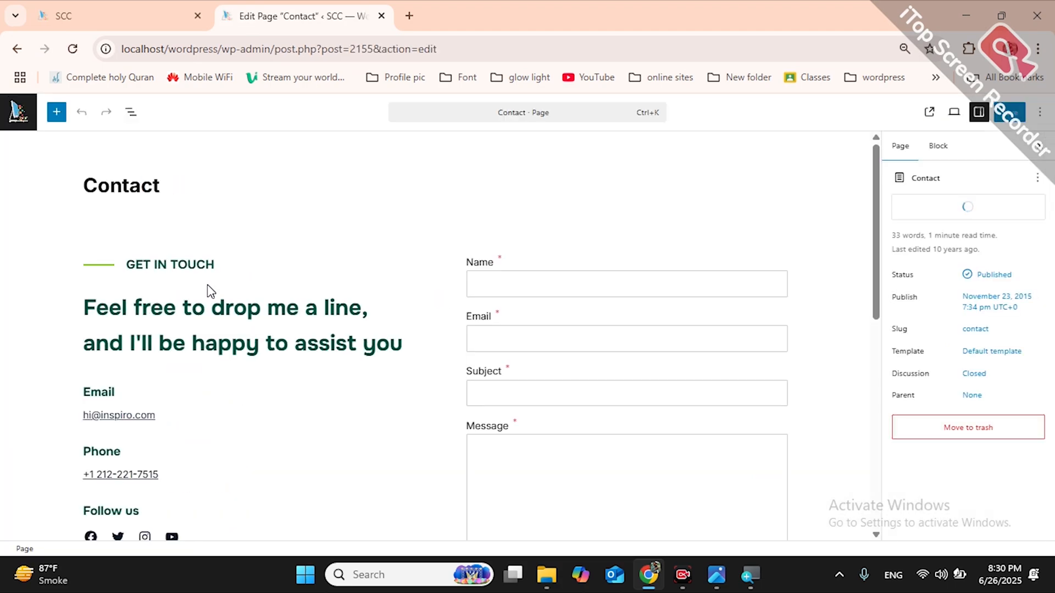
click(180, 279)
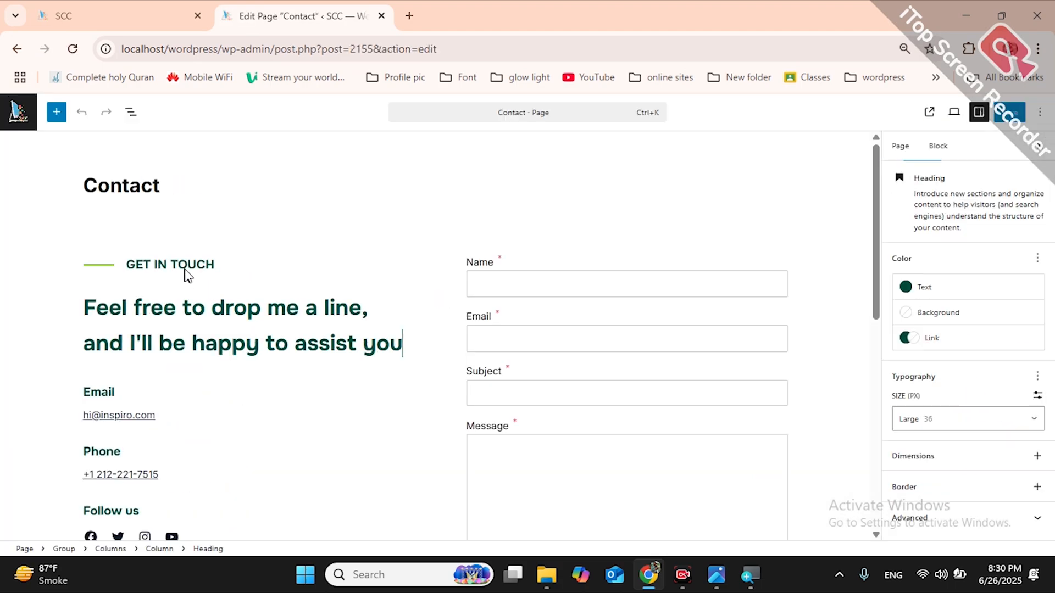
click(198, 269)
scroll(203, 266, down, 4)
scroll(203, 266, down, 5)
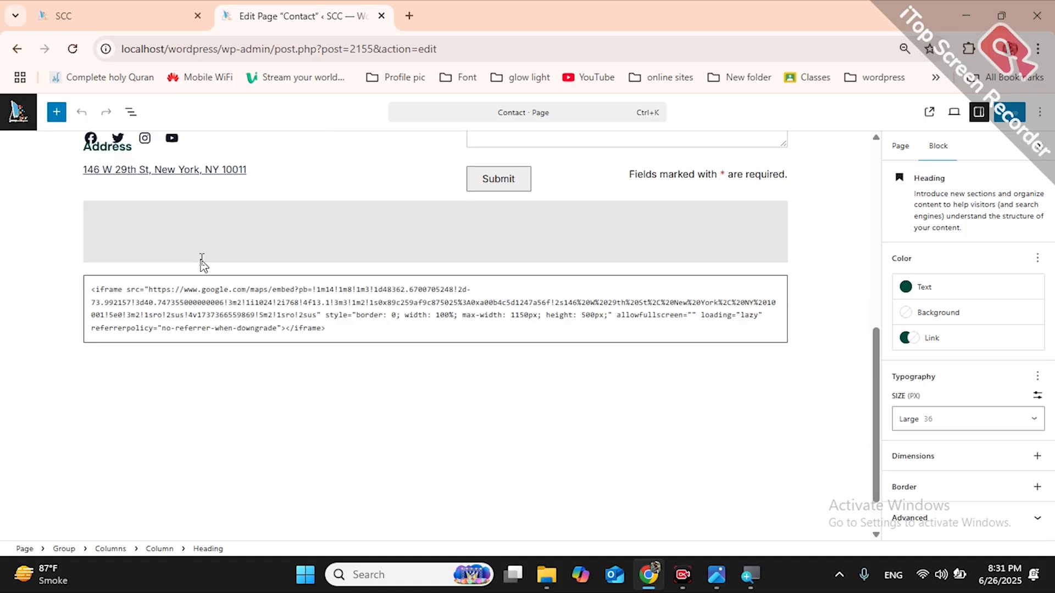
scroll(297, 306, up, 8)
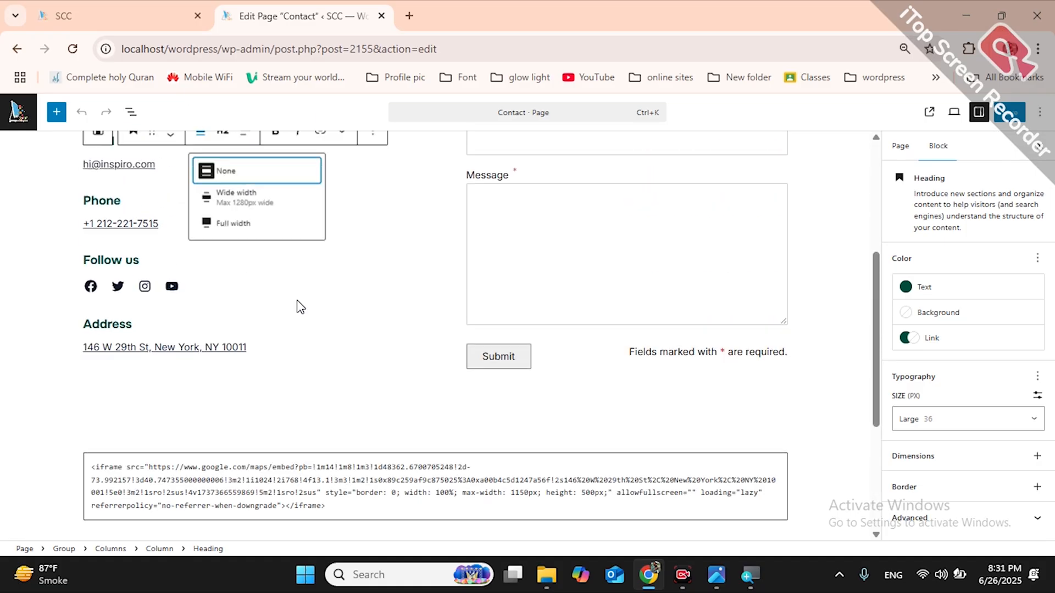
click(19, 112)
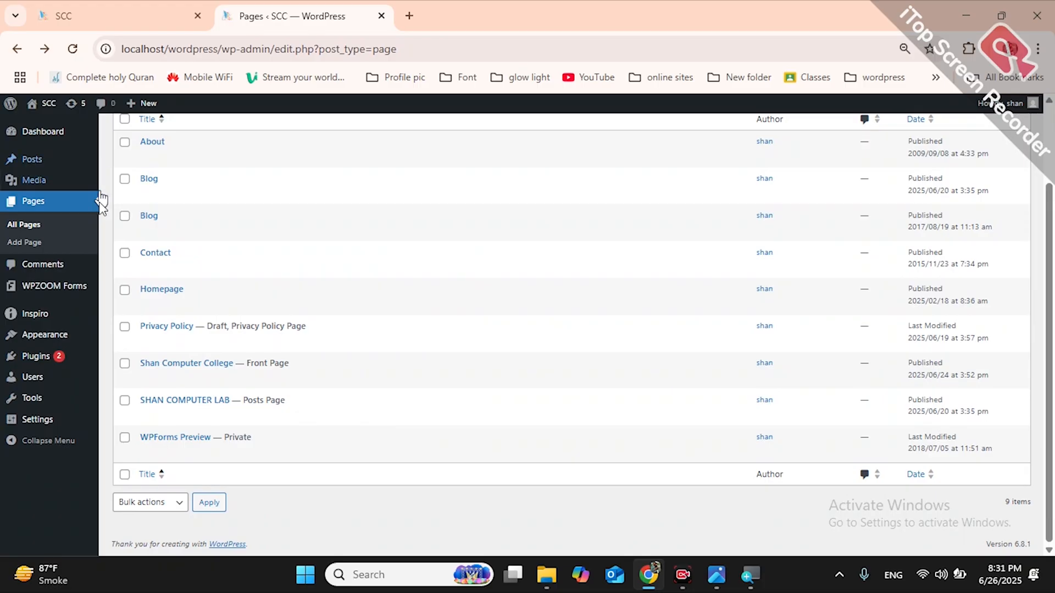
Step: Create a new page titled "Demo" and open the block inserter for the empty paragraph below the title
scroll(100, 221, up, 2)
click(195, 143)
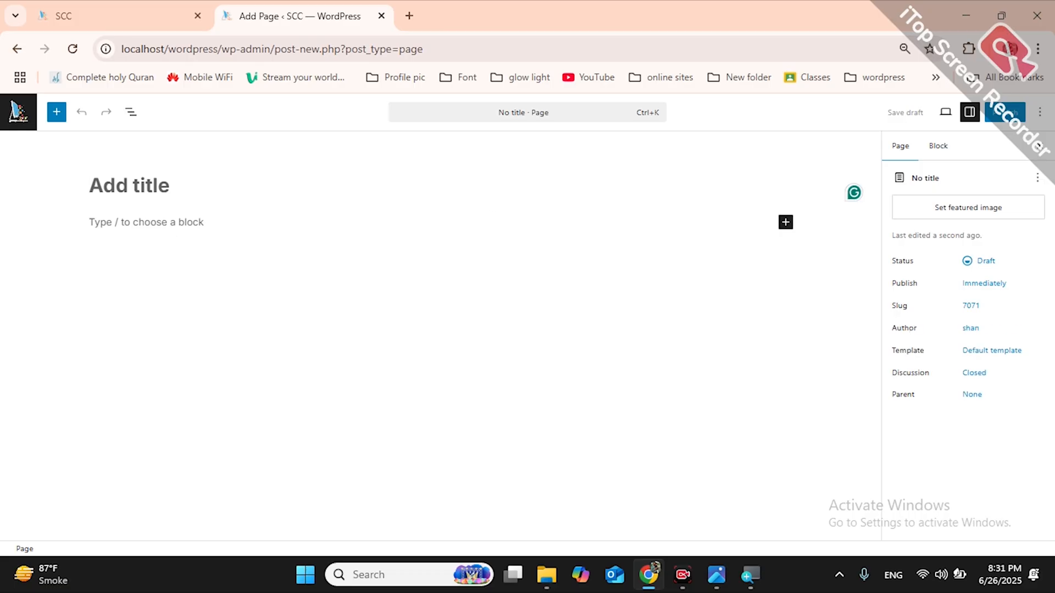
text(Df)
key(BackSpace)
text(emo)
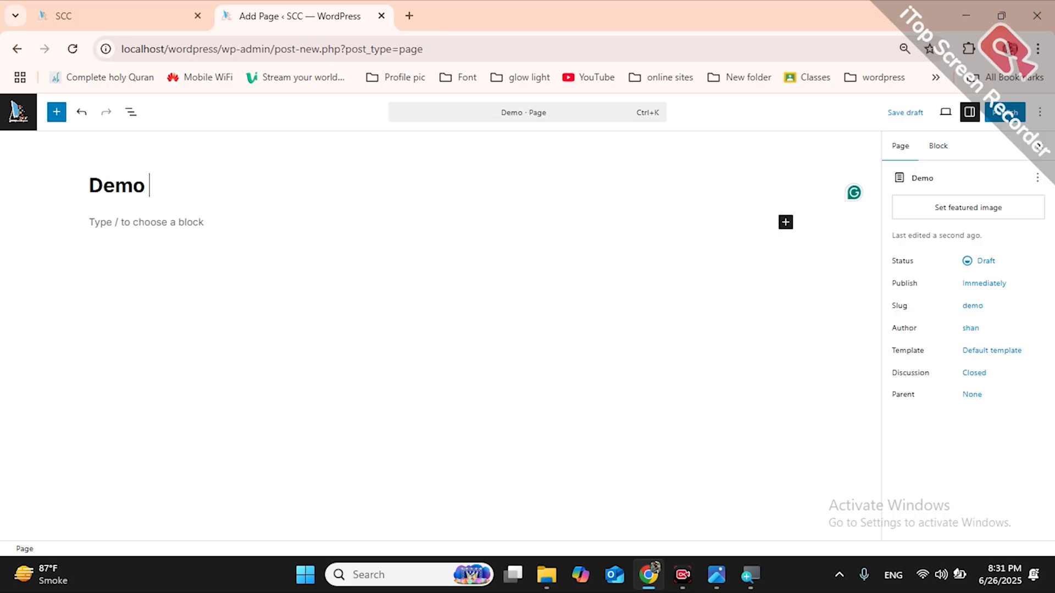
click(282, 221)
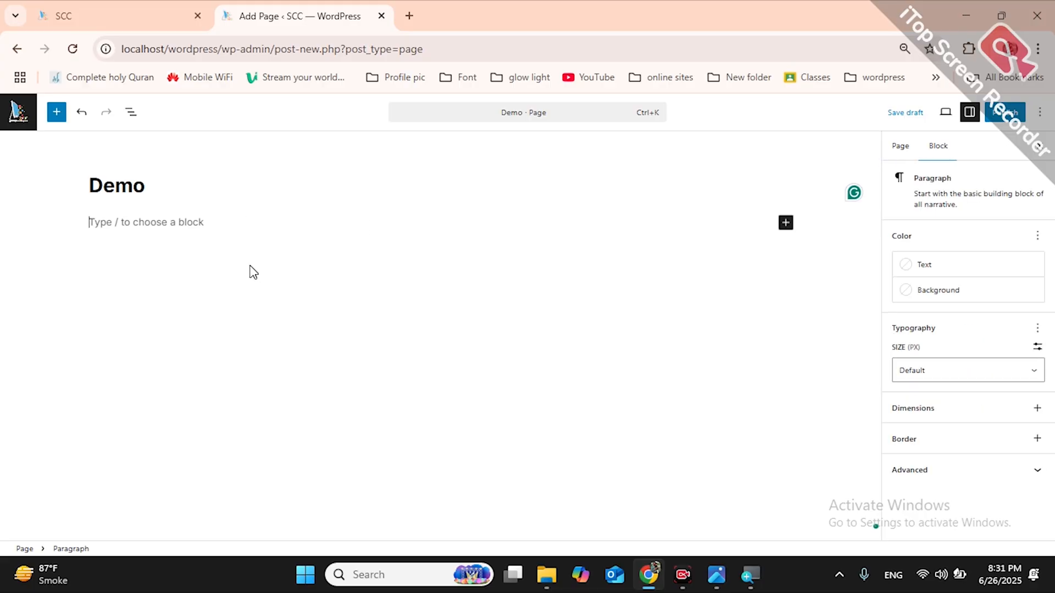
click(787, 226)
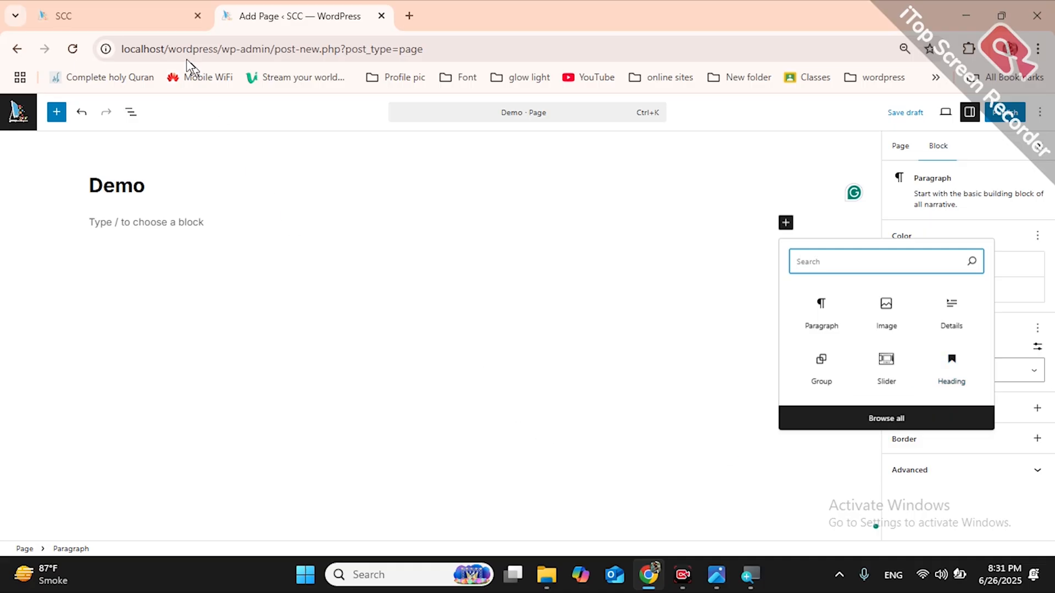
Step: Open the site's pages list in a separate browser tab, keeping the unsaved Demo page open
right_click(21, 112)
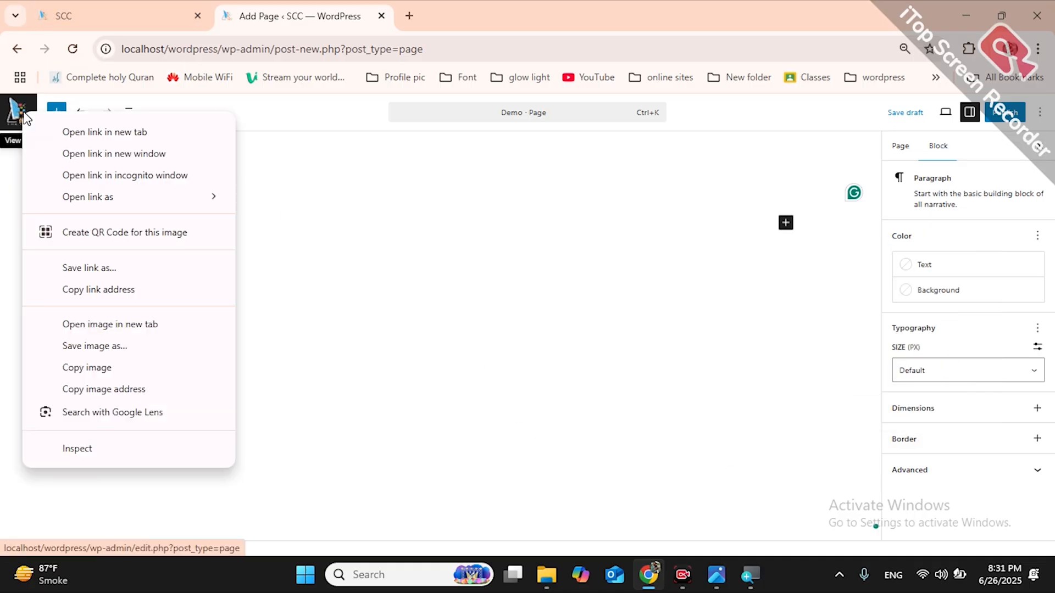
click(51, 133)
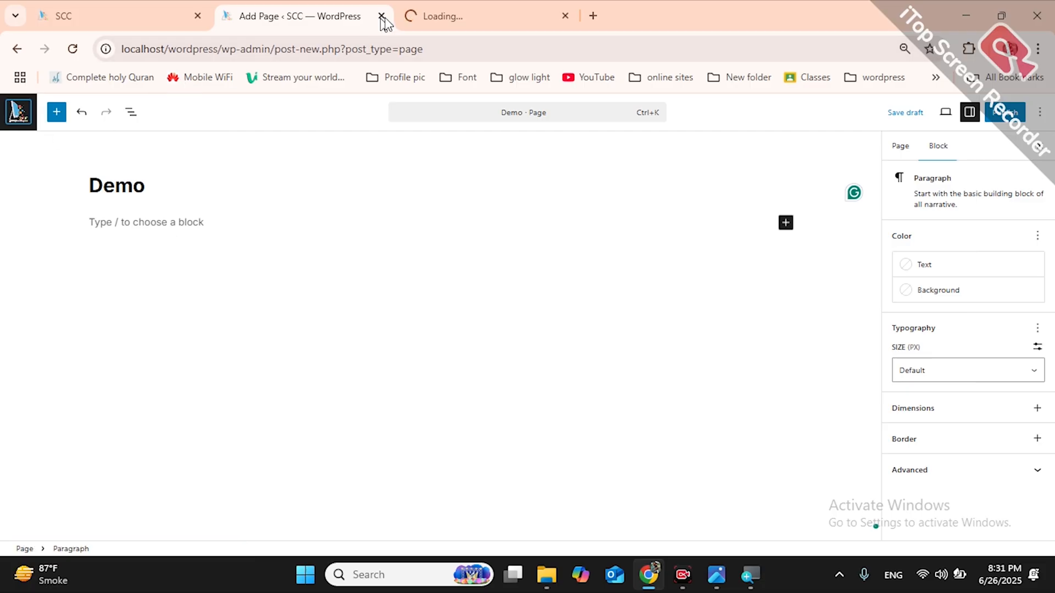
click(430, 14)
click(301, 16)
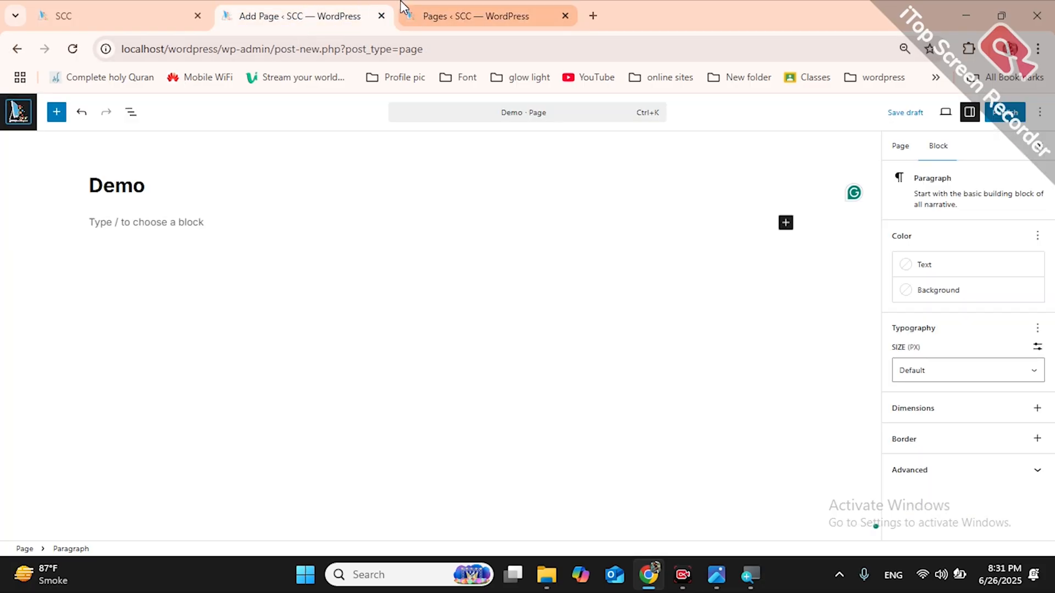
click(410, 13)
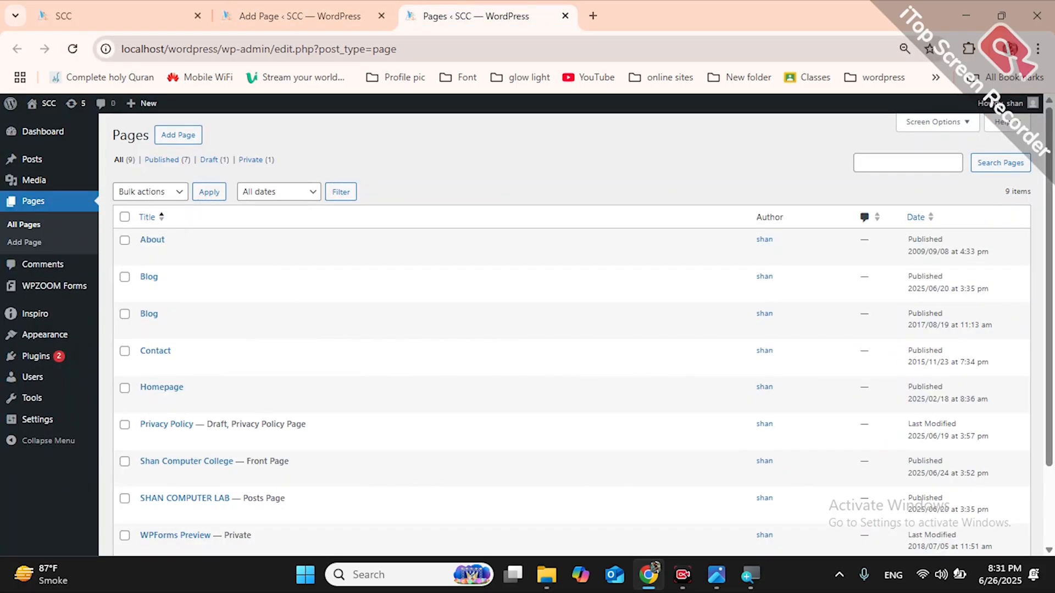
click(593, 16)
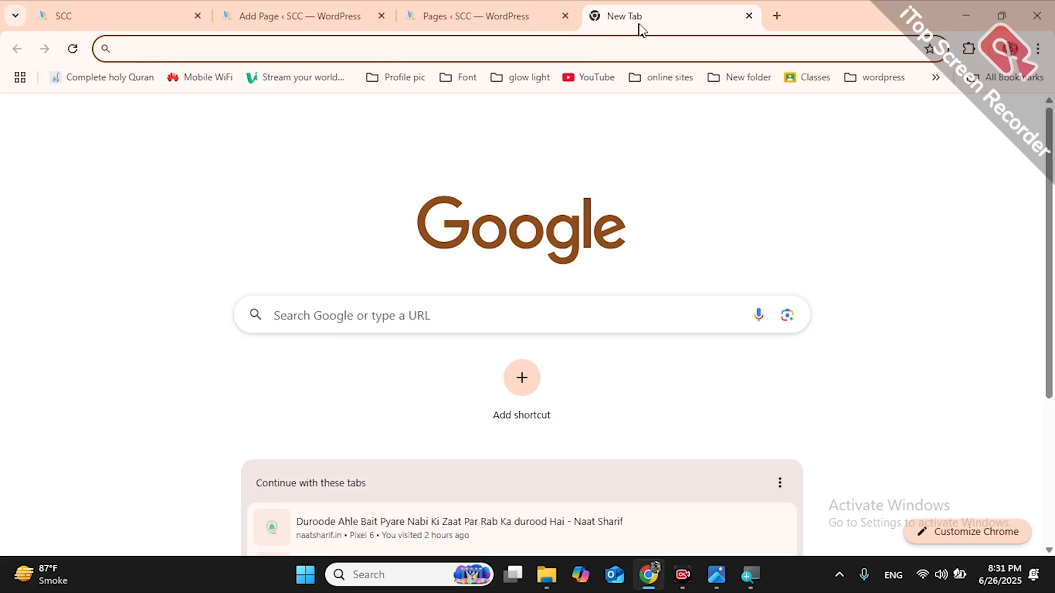
click(749, 15)
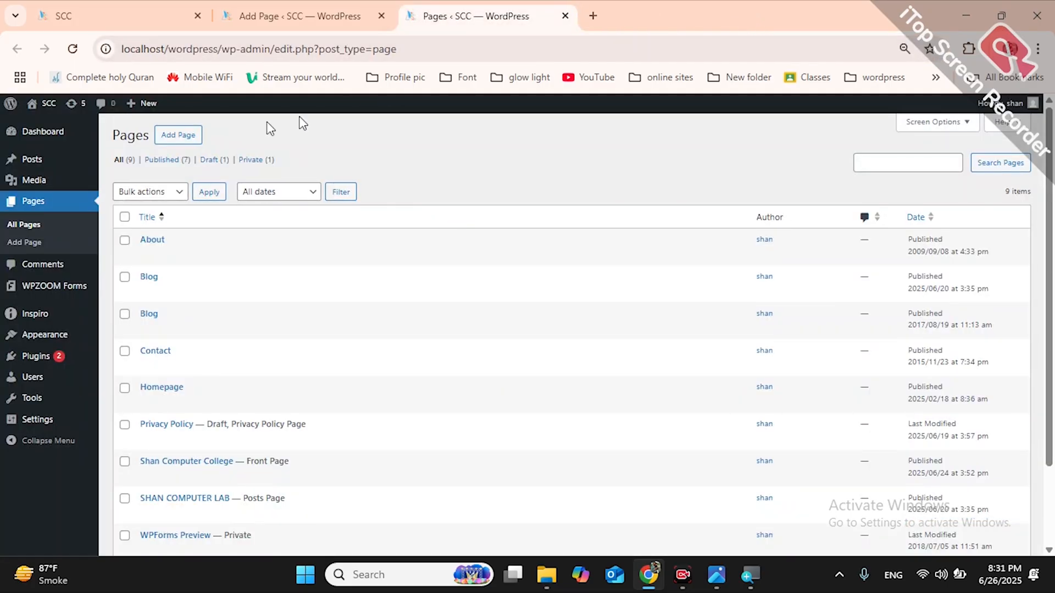
Step: Go to the installed plugins in the second admin tab and open the Add Plugins page
click(53, 356)
click(296, 6)
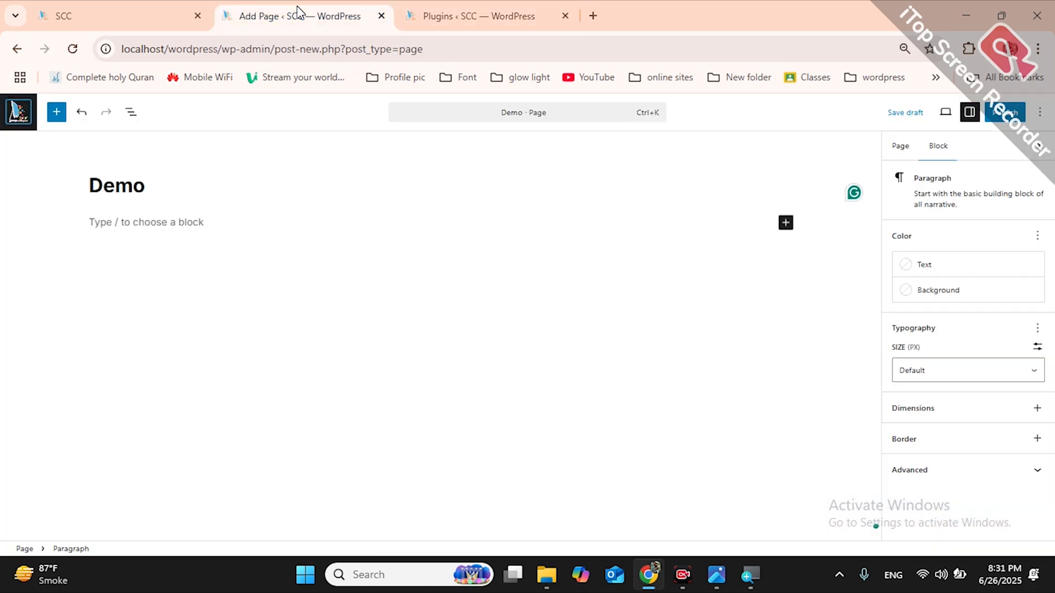
click(445, 17)
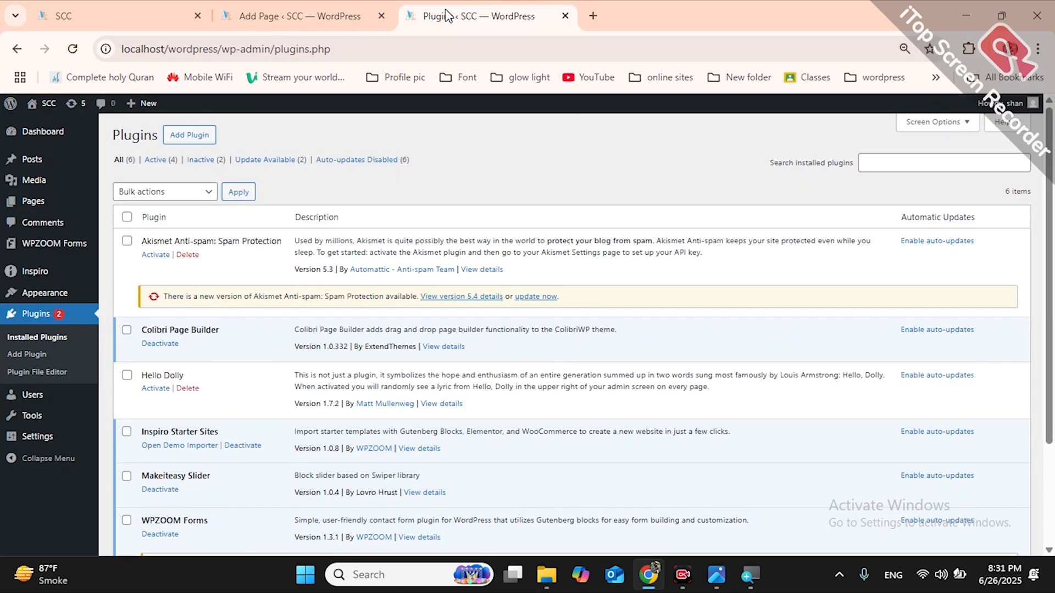
click(174, 140)
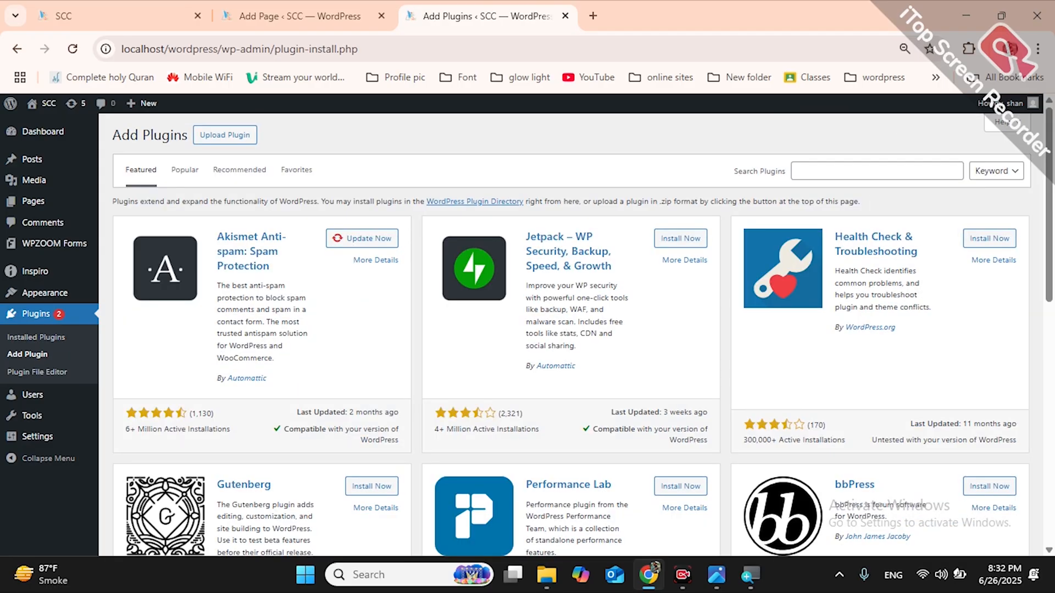
Step: Search the plugin directory for "classic editor", then install and activate the Classic Editor plugin
click(871, 176)
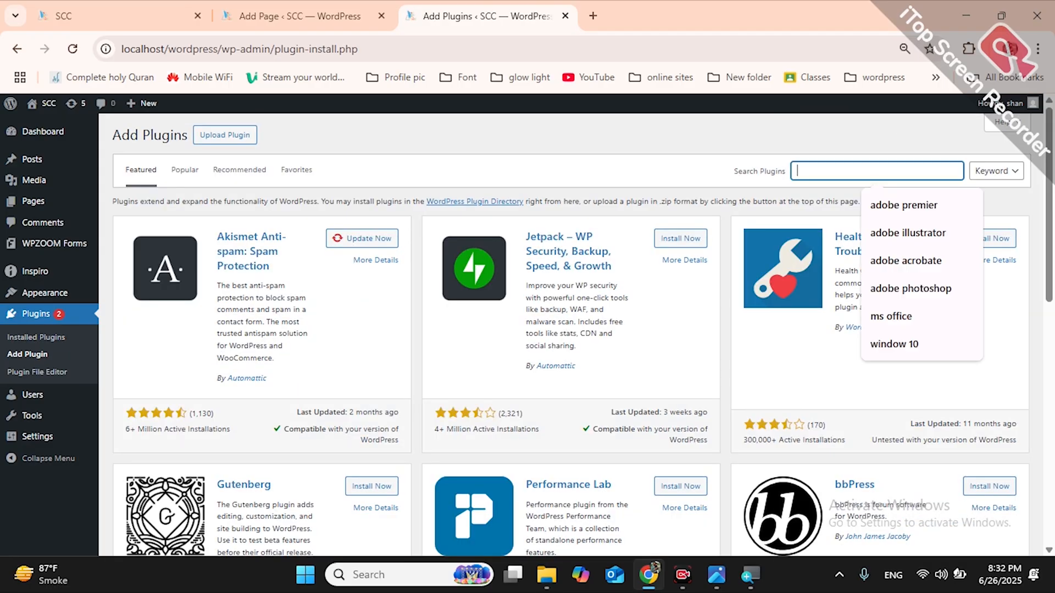
text(classoc)
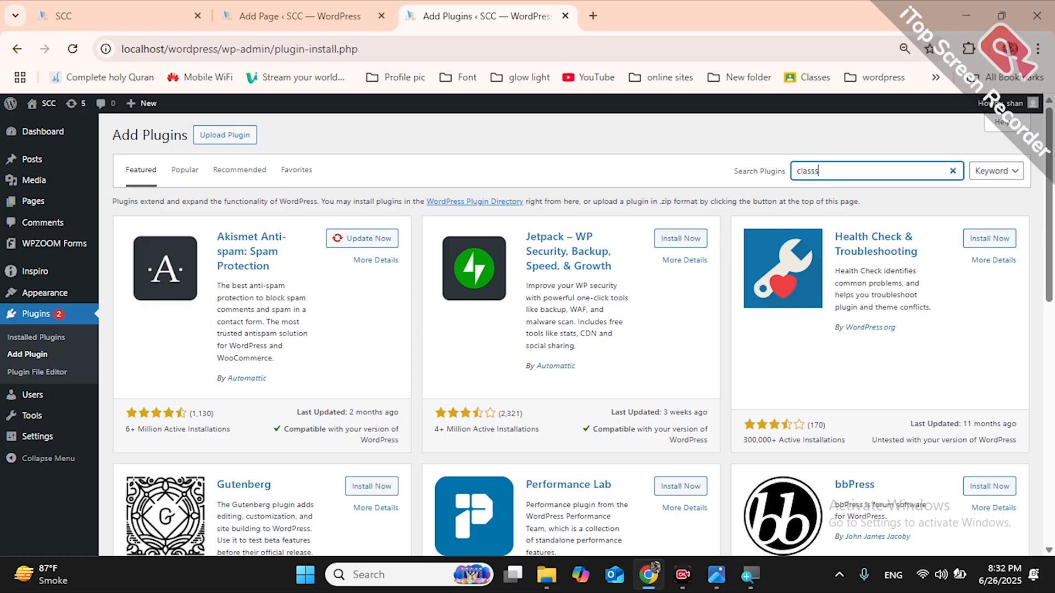
key(BackSpace)
key(BackSpace)
text(ic editor)
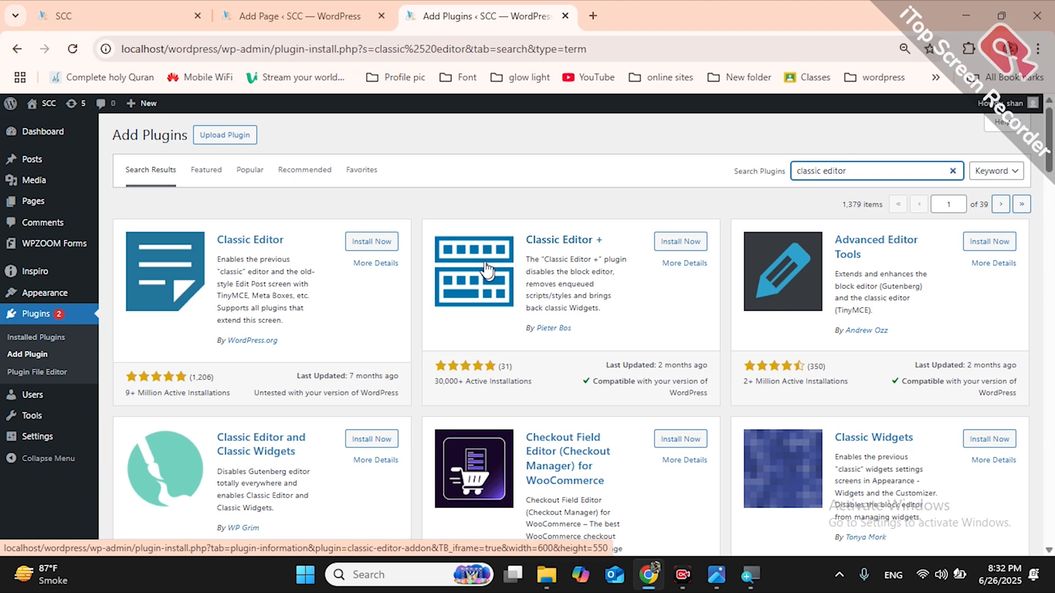
click(385, 243)
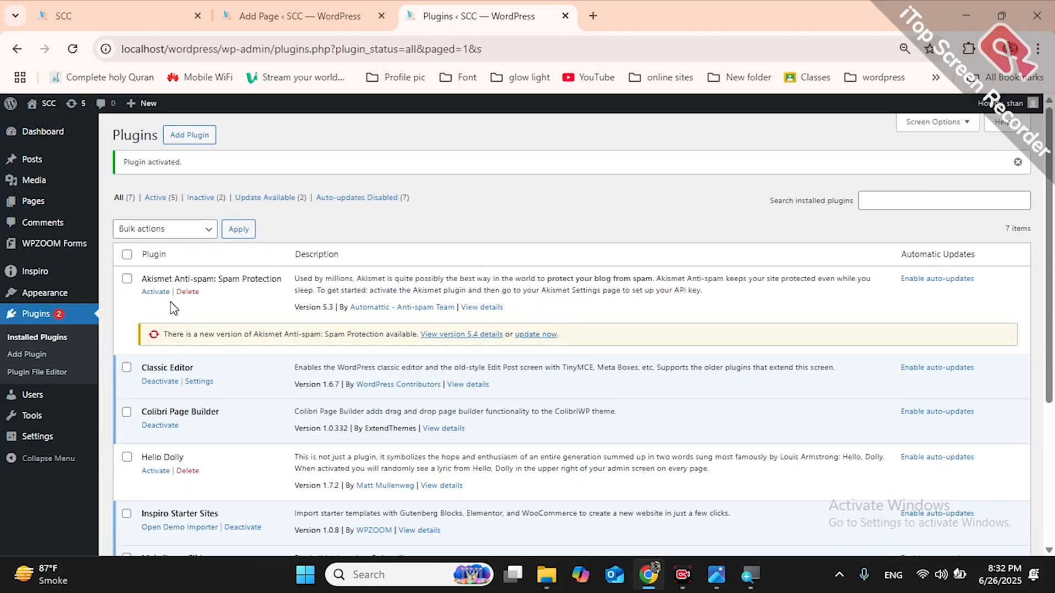
Step: Return to the Demo page's browser tab and reload it, accepting the loss of unsaved changes
click(286, 12)
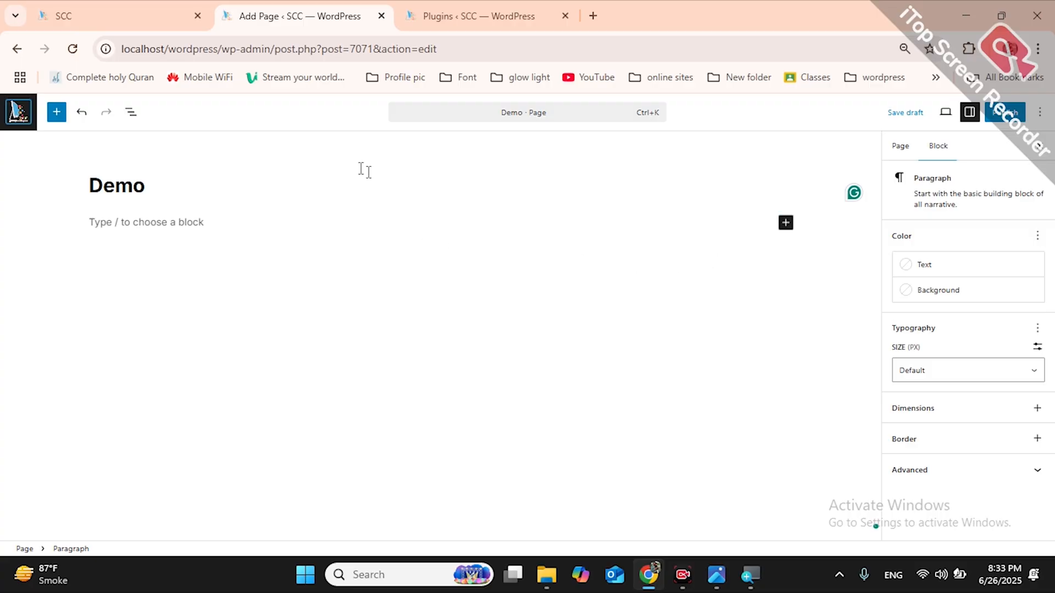
click(72, 49)
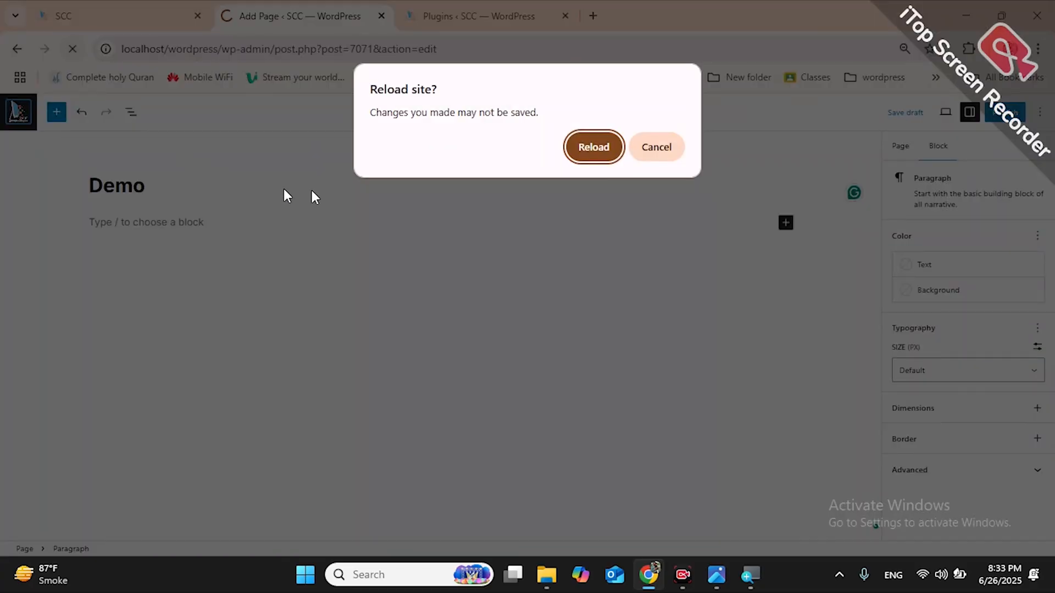
click(590, 146)
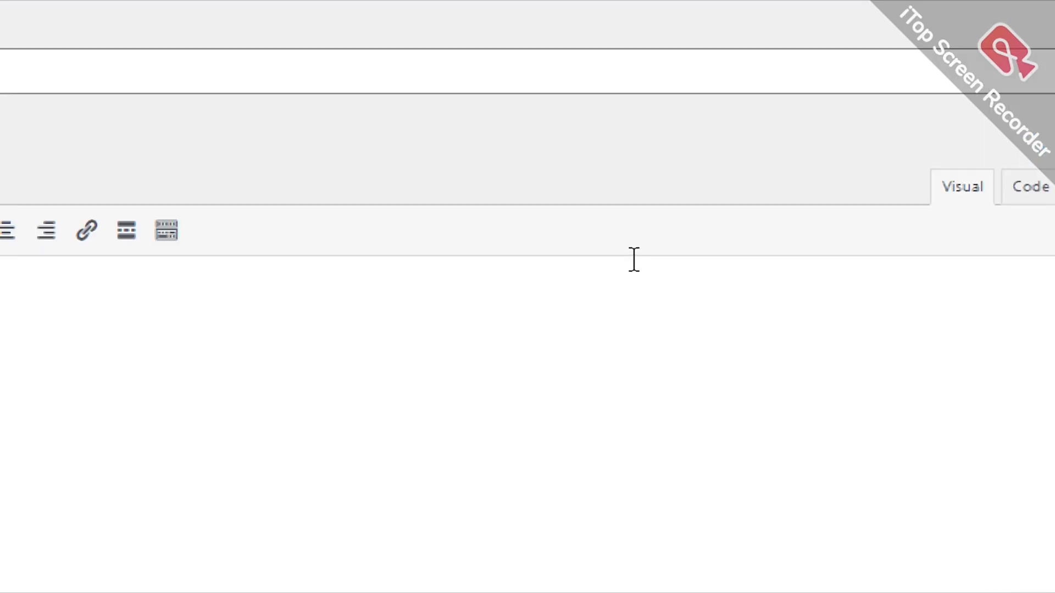
Step: Open the media library from the Demo page's classic editor, view its items, and close it without inserting anything
mouse_move(3, 136)
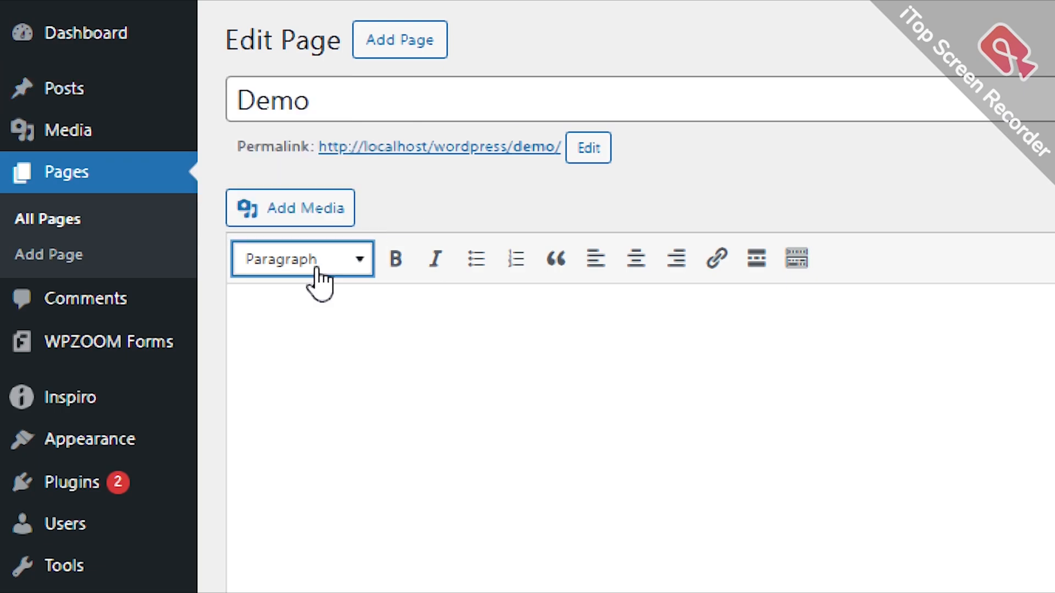
click(313, 218)
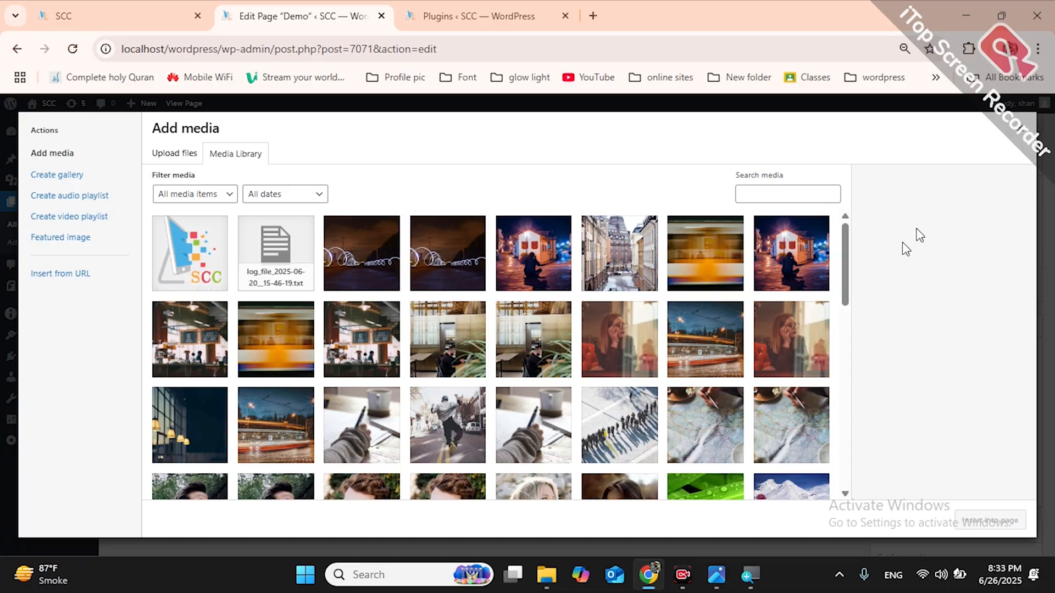
click(1016, 142)
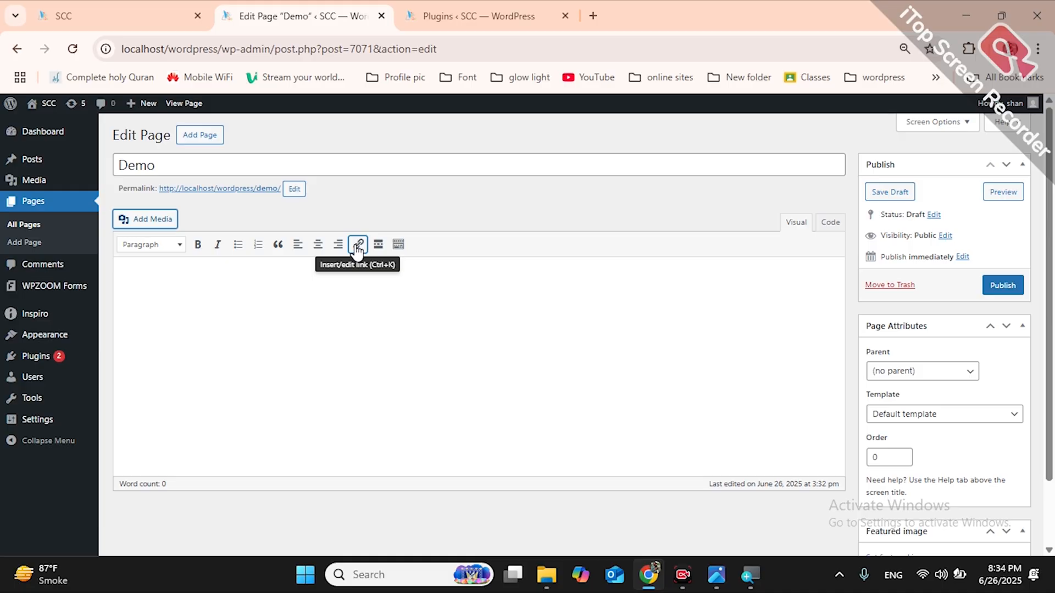
Step: Return to the plugins tab, search for new plugins with "elementor", and install and activate Elementor Website Builder
click(409, 17)
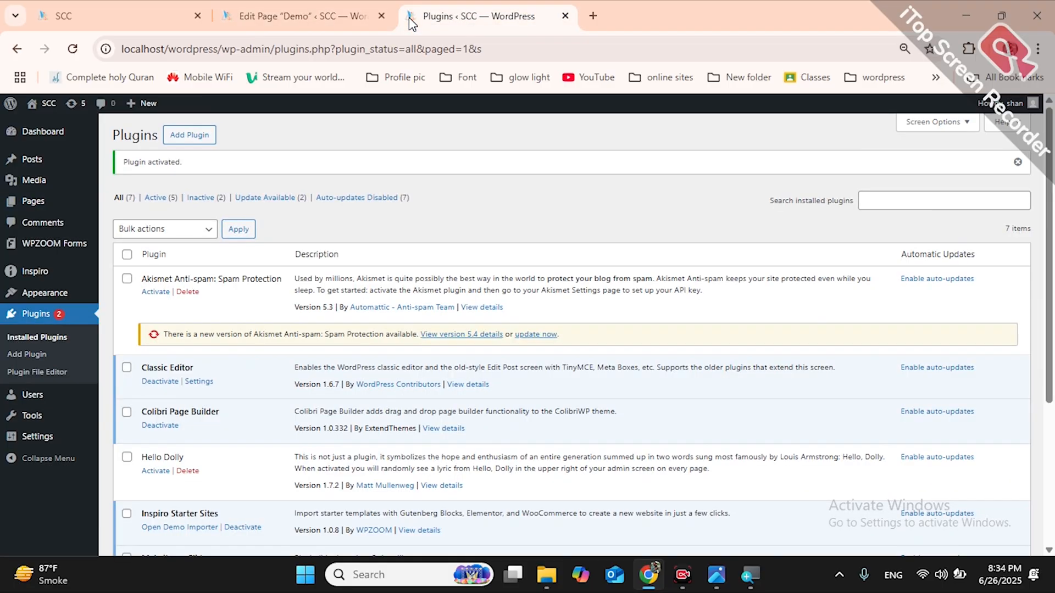
click(203, 140)
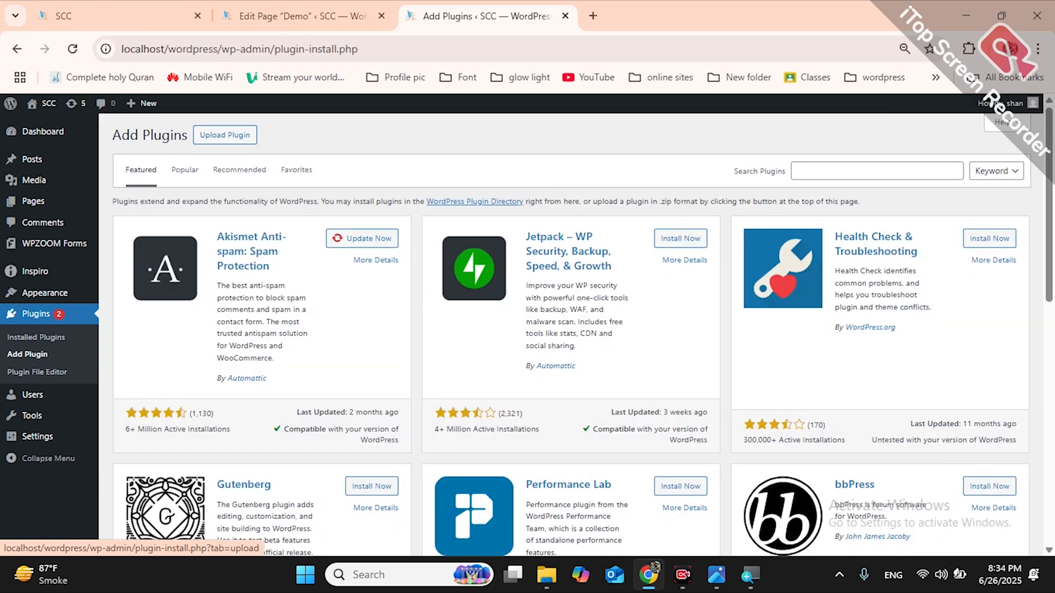
click(800, 171)
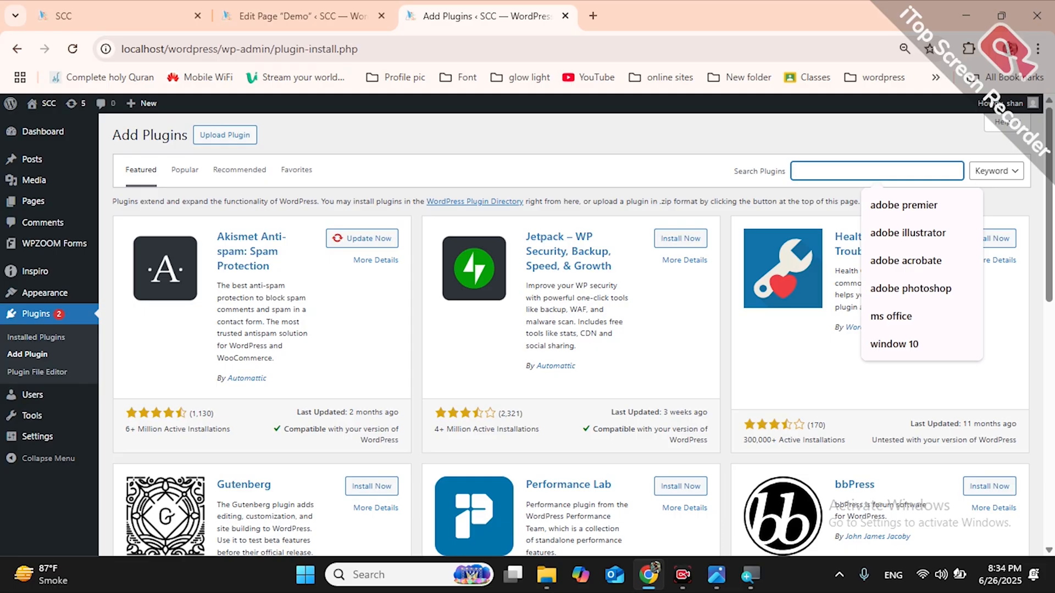
text(elementor)
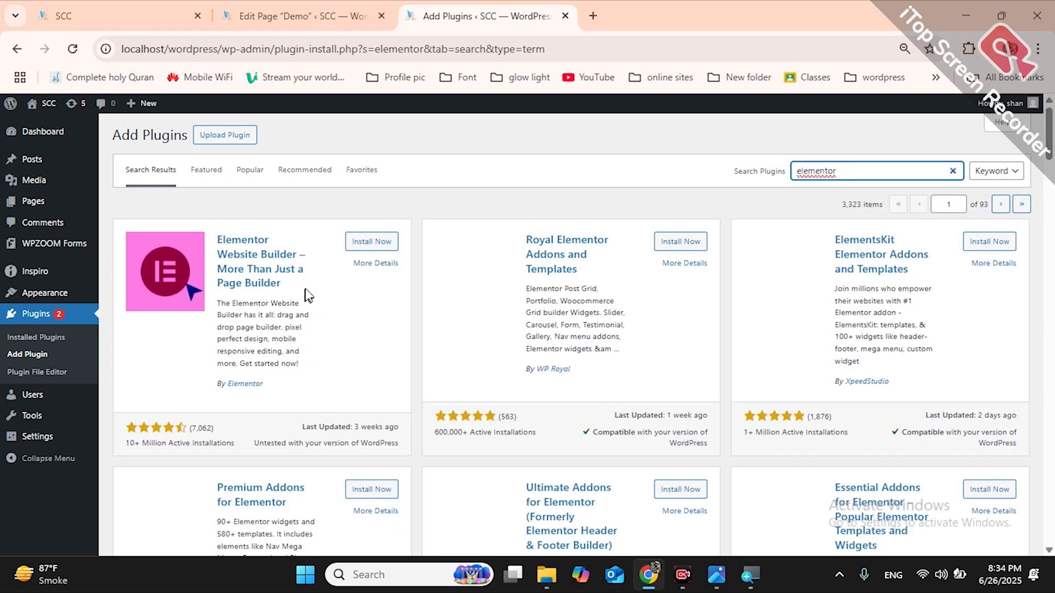
click(379, 242)
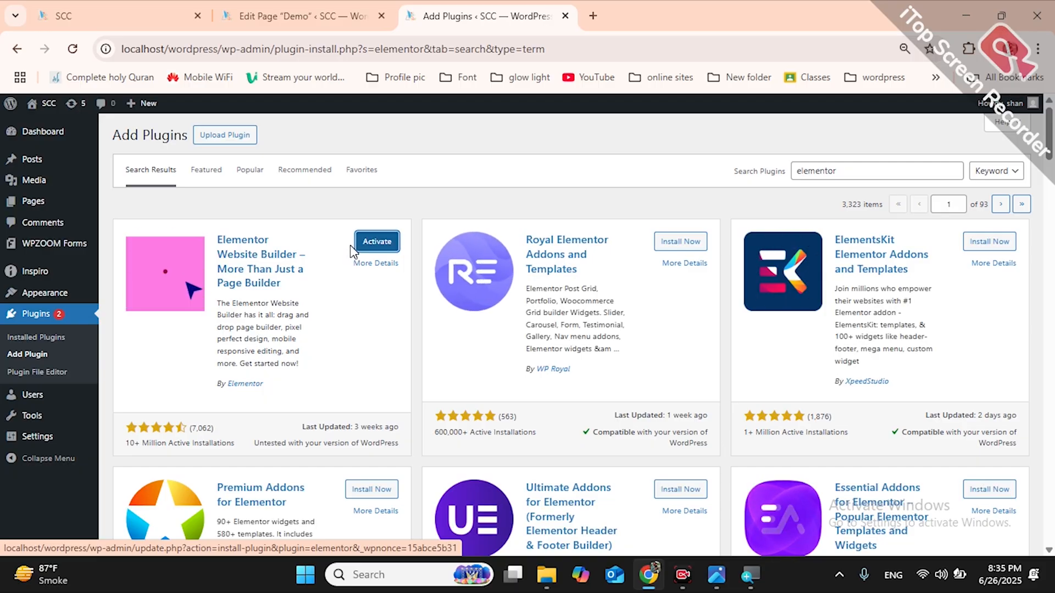
click(388, 247)
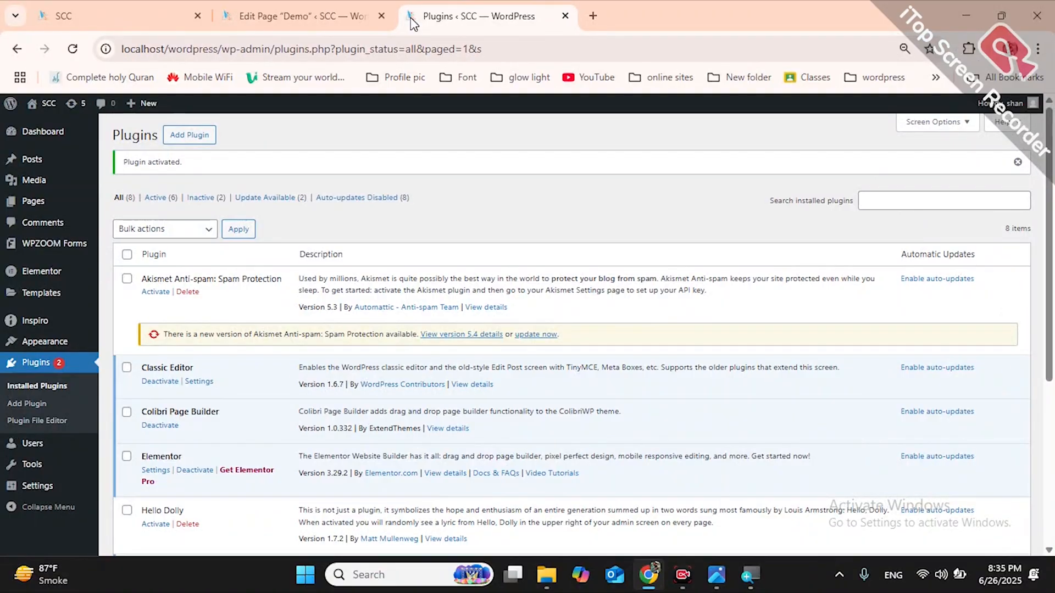
Step: Reload the Demo page in its tab, open it for editing with Elementor, and dismiss the notifications popup
click(333, 15)
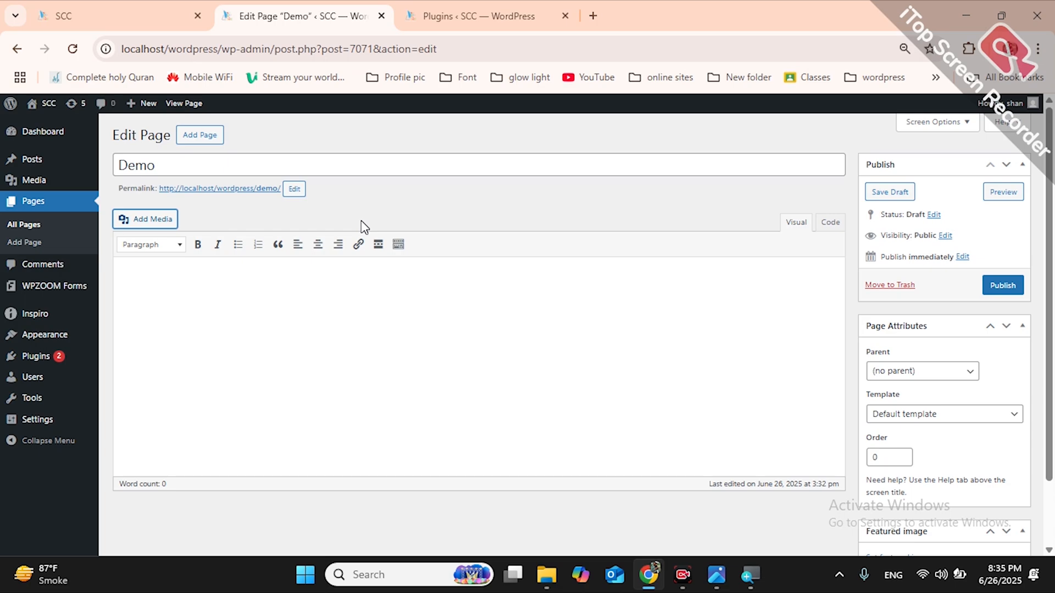
click(71, 55)
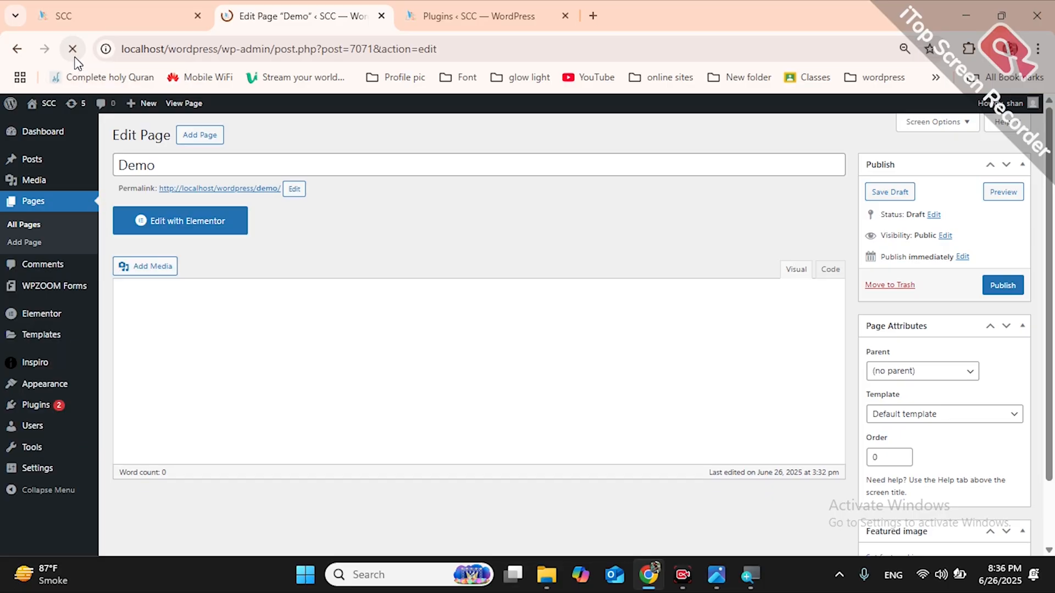
click(185, 226)
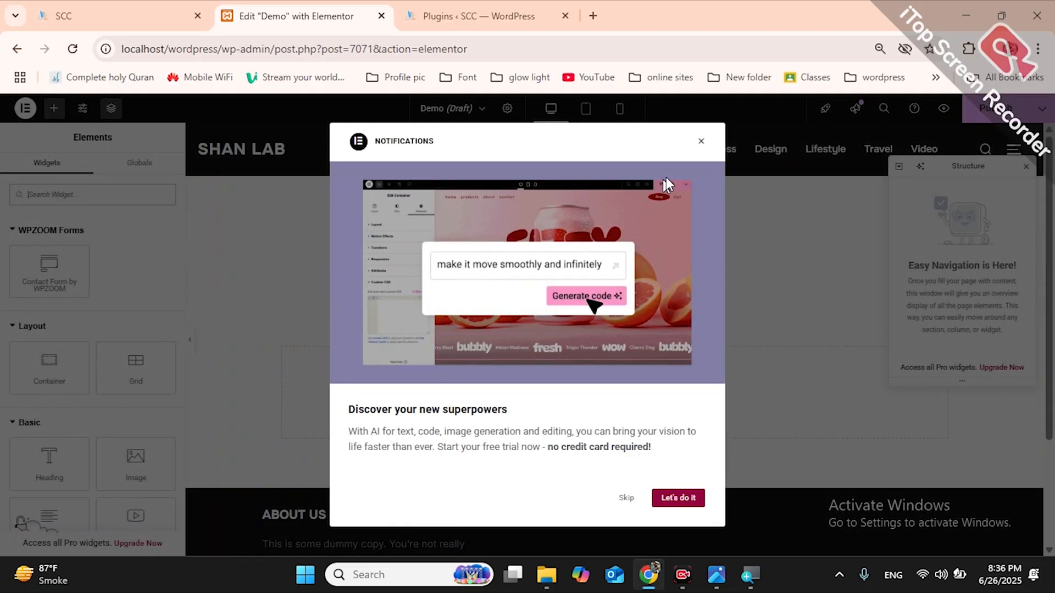
click(701, 141)
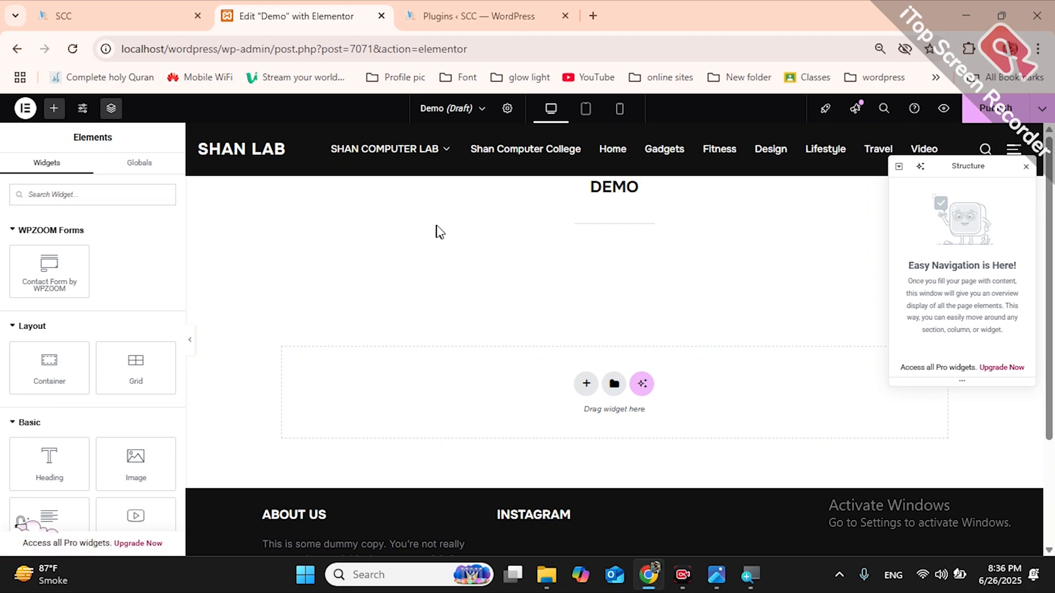